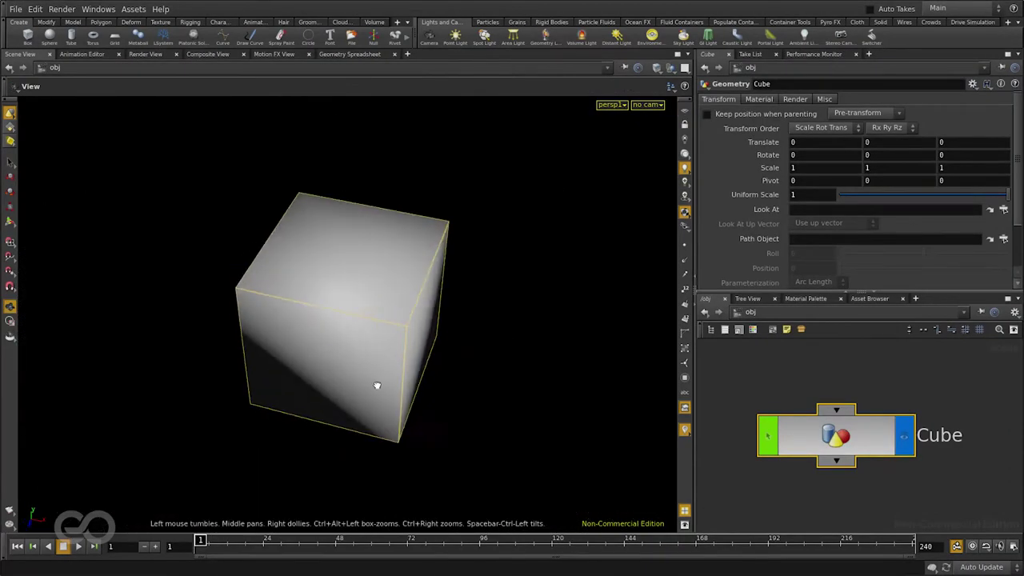
# Step: Switch the viewport to shaded display and orbit around the divided cube preview
pyautogui.click(656, 69)
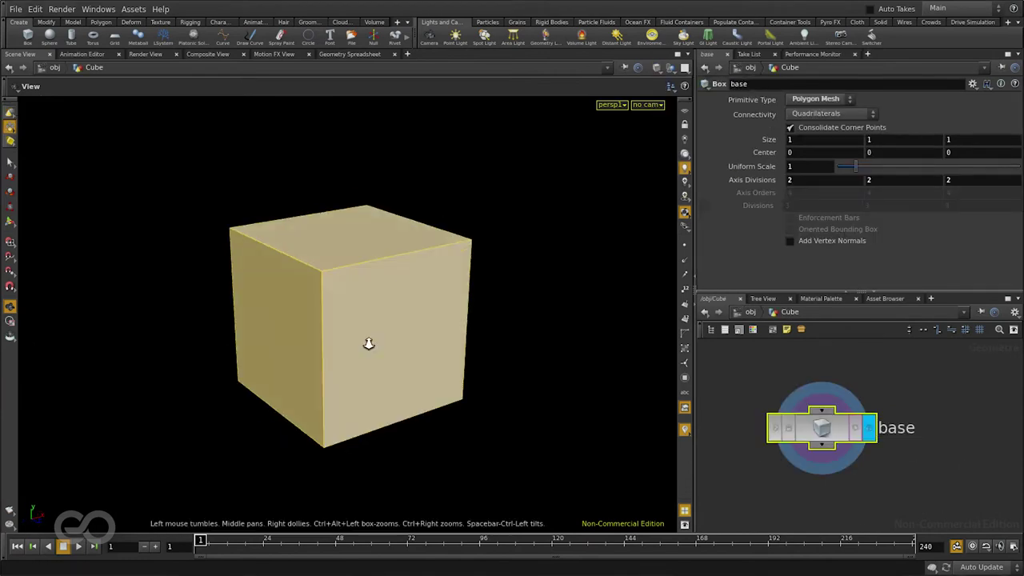
pyautogui.moveTo(365, 343); pyautogui.dragTo(235, 413)
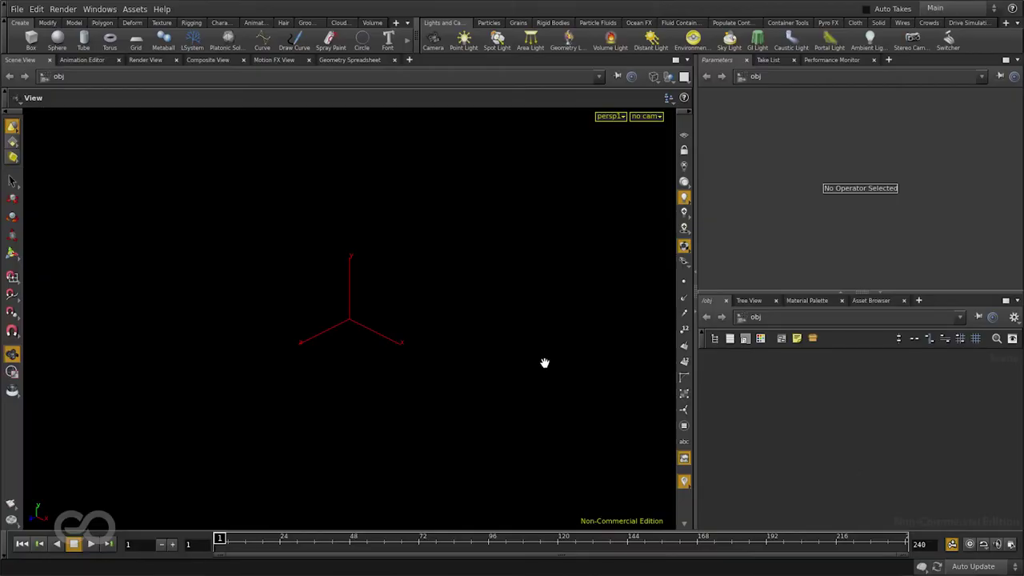
pyautogui.click(163, 9)
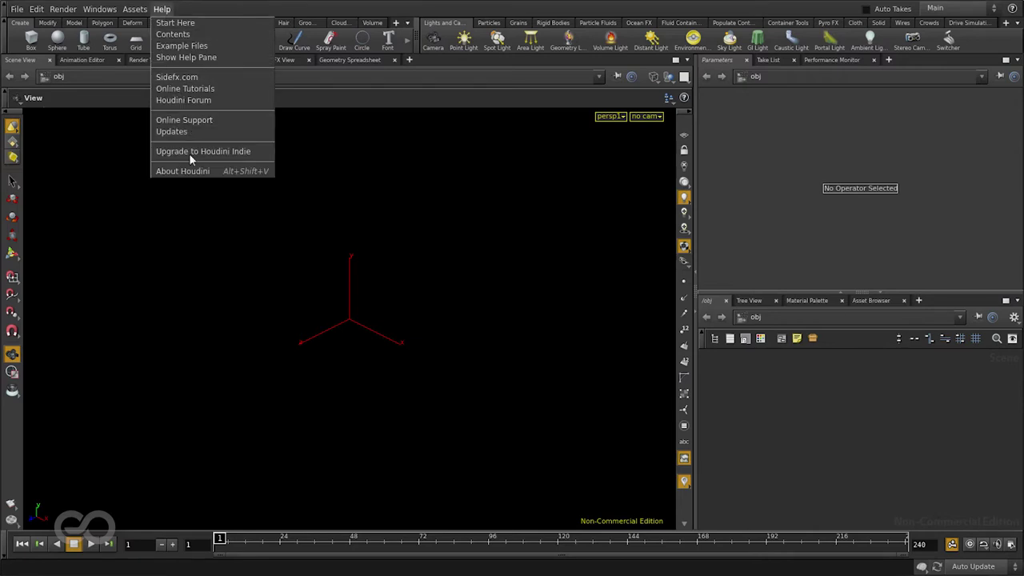
pyautogui.click(189, 173)
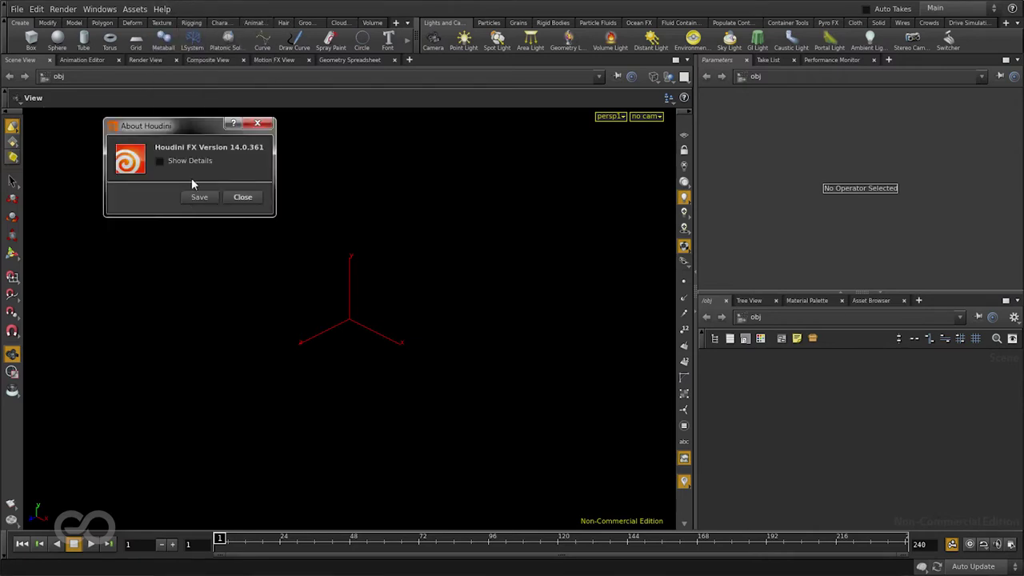
pyautogui.click(257, 124)
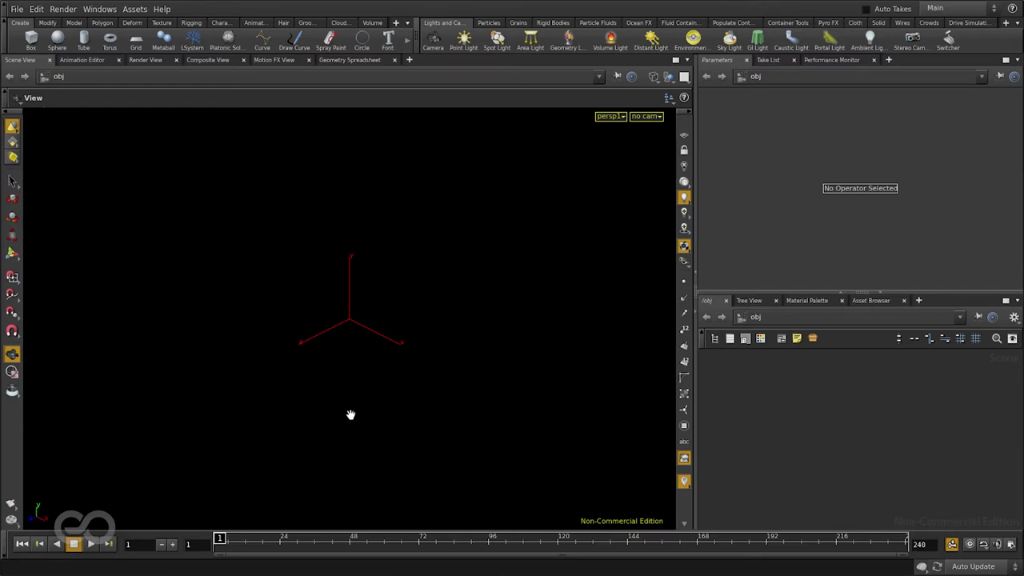
# Step: Show the construction grid and turn off the origin gnomon, saving the display options as default
pyautogui.click(684, 139)
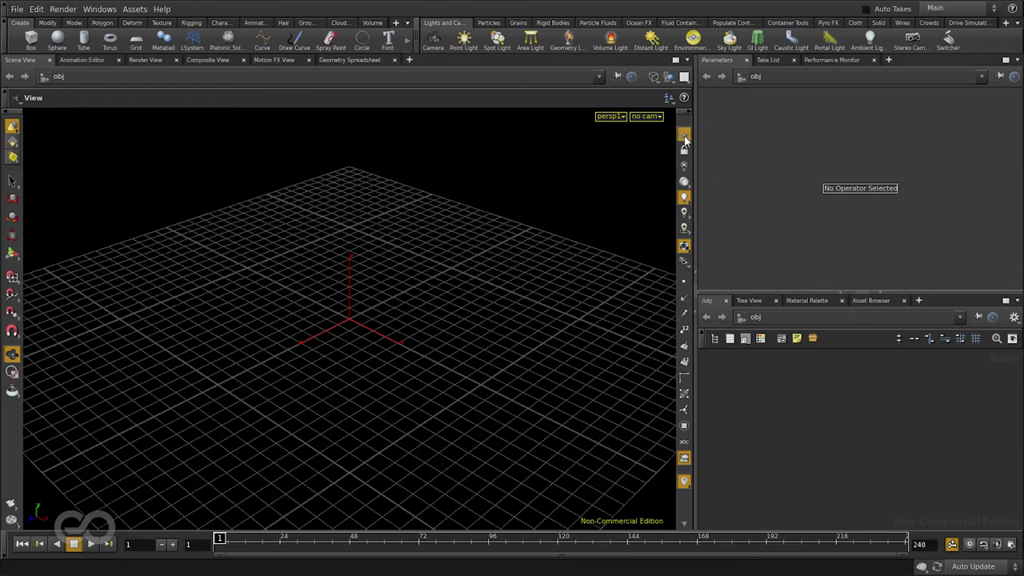
pyautogui.scroll(-3, 686, 392)
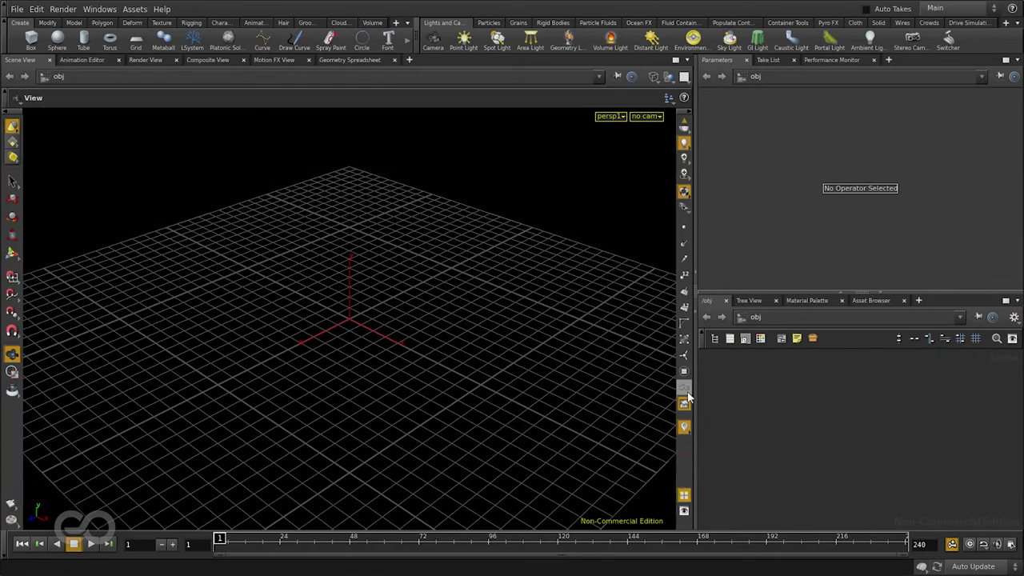
pyautogui.click(684, 512)
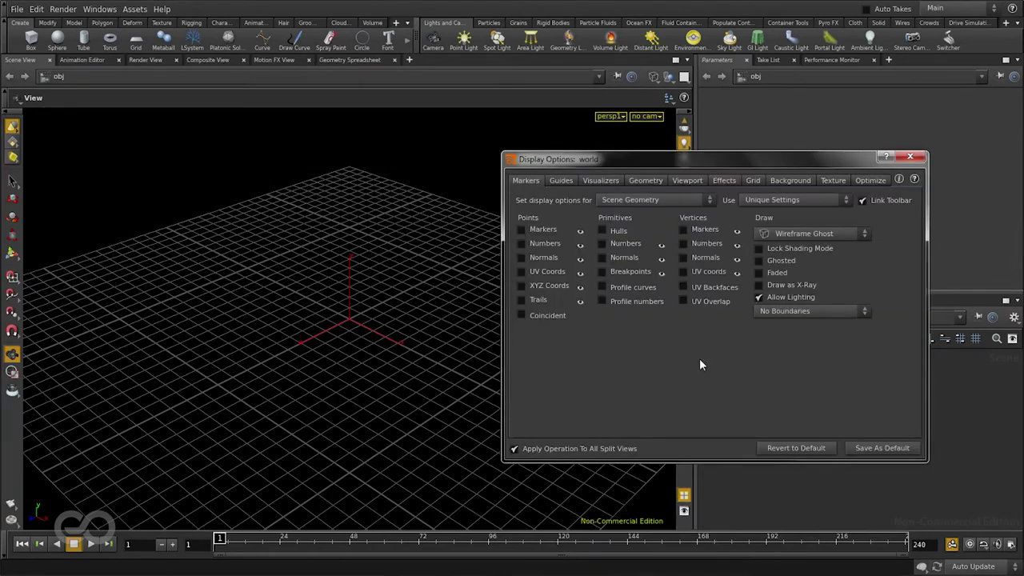
pyautogui.click(559, 180)
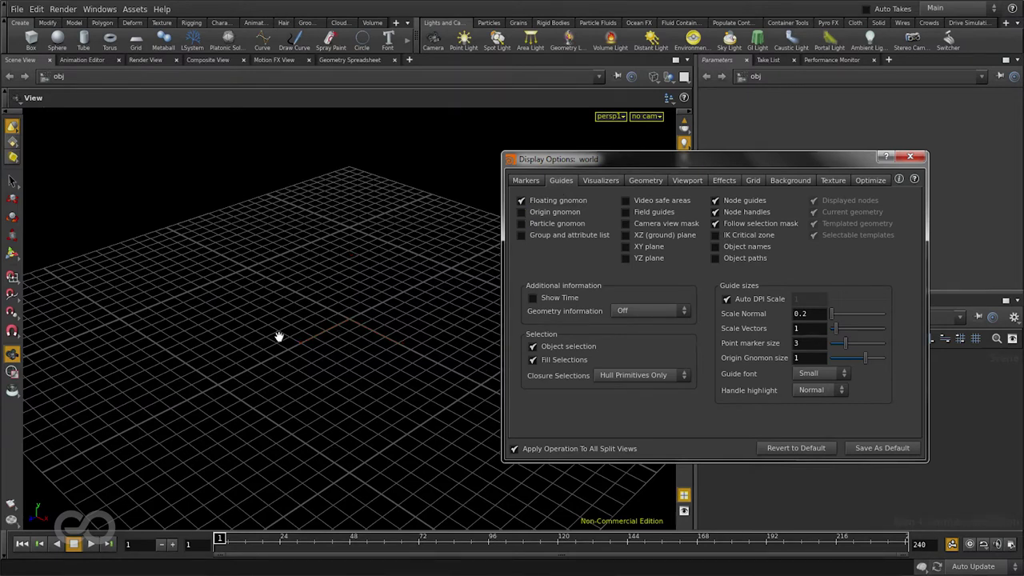
pyautogui.click(884, 448)
pyautogui.click(980, 492)
pyautogui.click(908, 157)
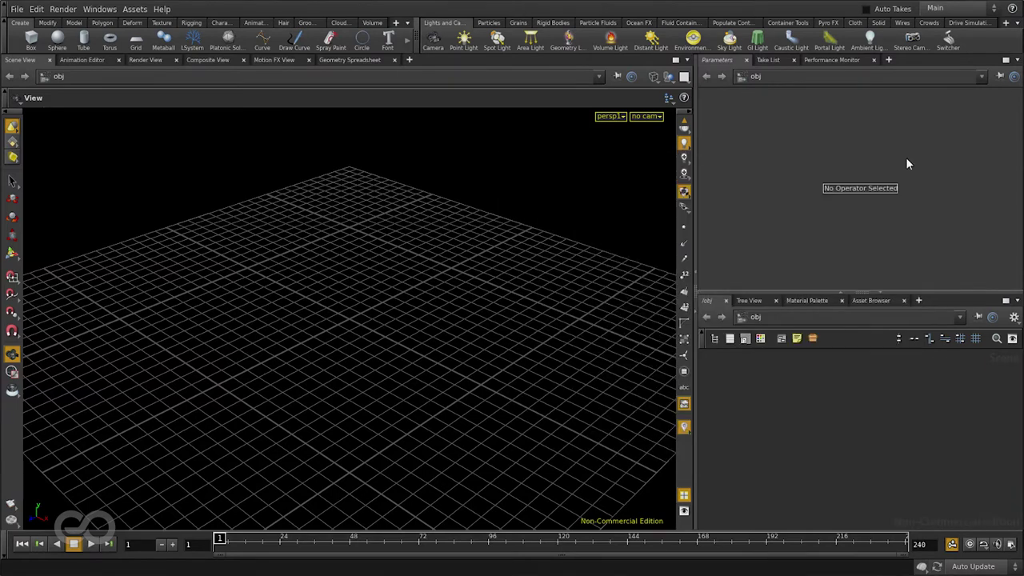
# Step: Set the Global UI Size preference to Compact and accept
pyautogui.click(34, 11)
pyautogui.moveTo(131, 105)
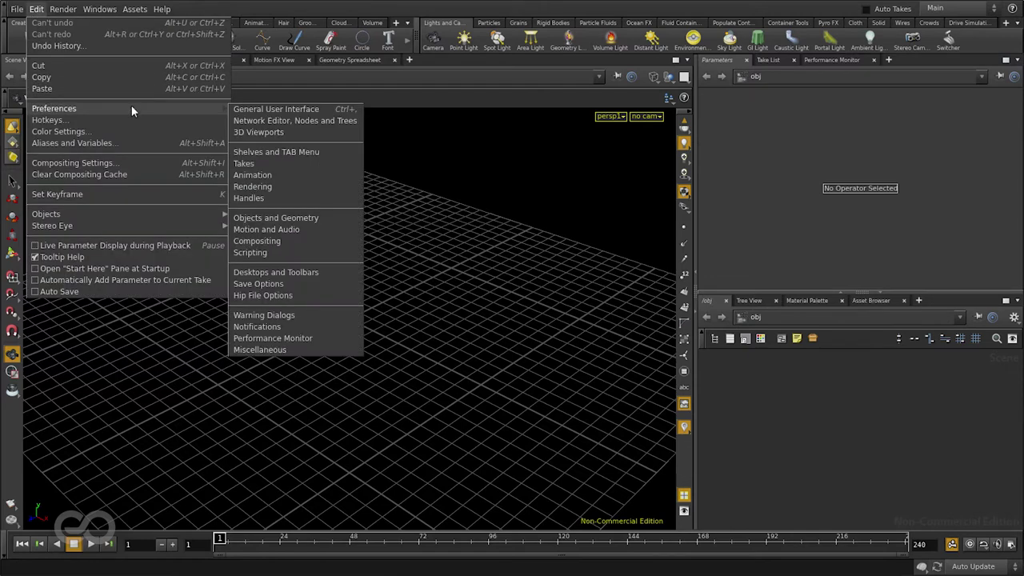
pyautogui.click(292, 110)
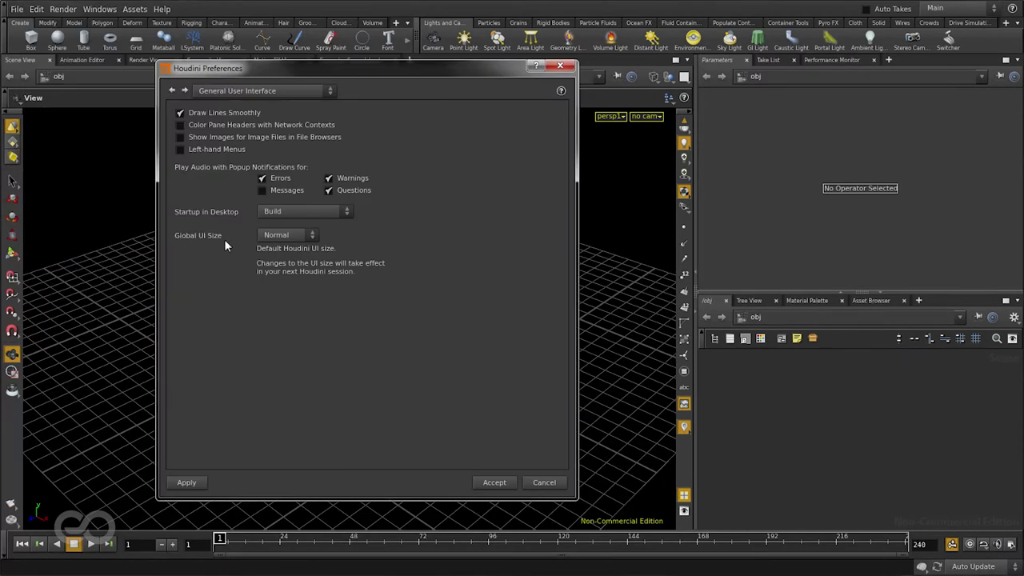
pyautogui.click(297, 237)
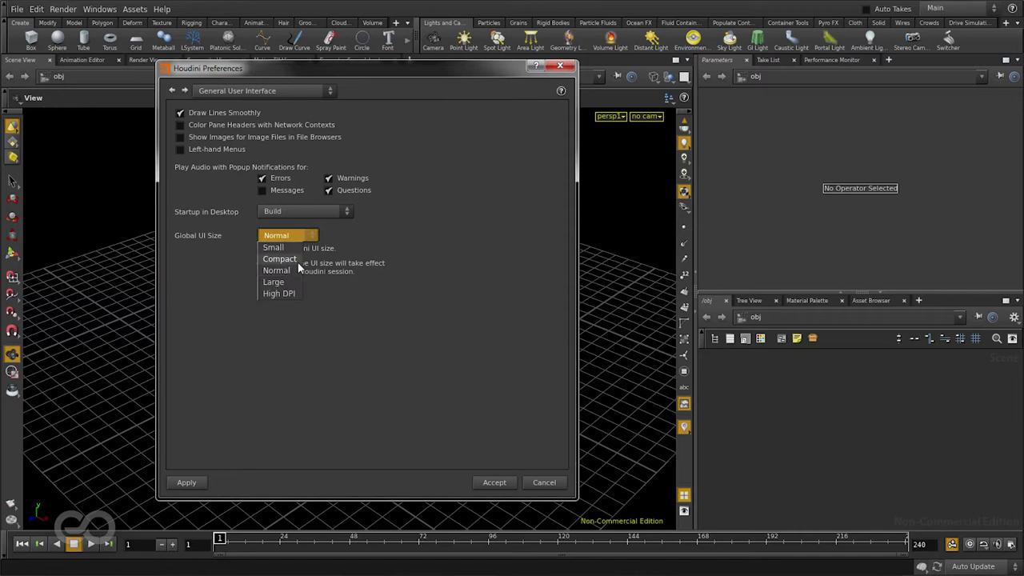
pyautogui.click(297, 262)
pyautogui.click(493, 483)
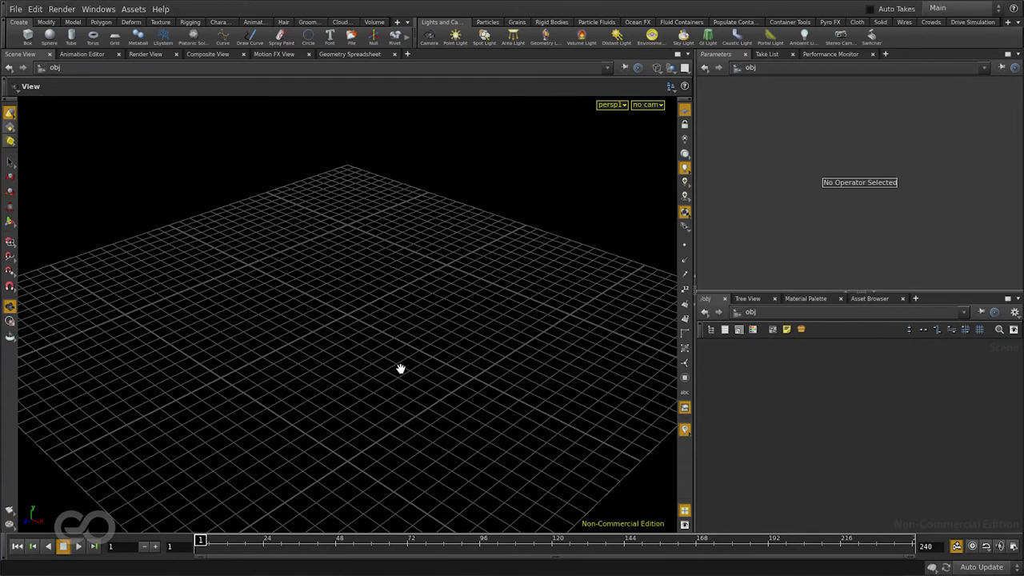
# Step: Create a box object at the origin and rename it Cube
pyautogui.keyDown('ctrl'); pyautogui.click(28, 36); pyautogui.keyUp('ctrl')
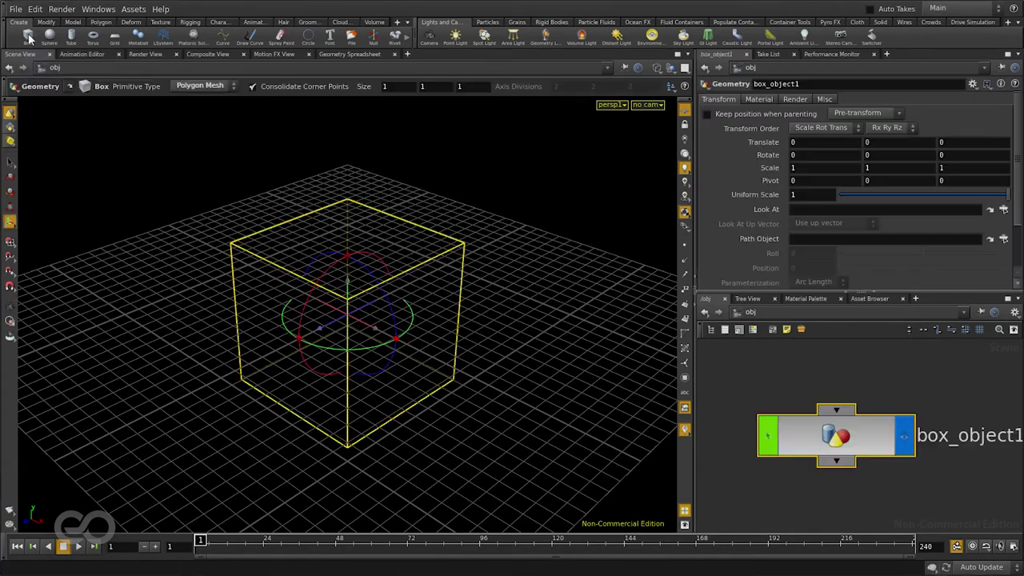
pyautogui.doubleClick(955, 436)
pyautogui.write('Cube')
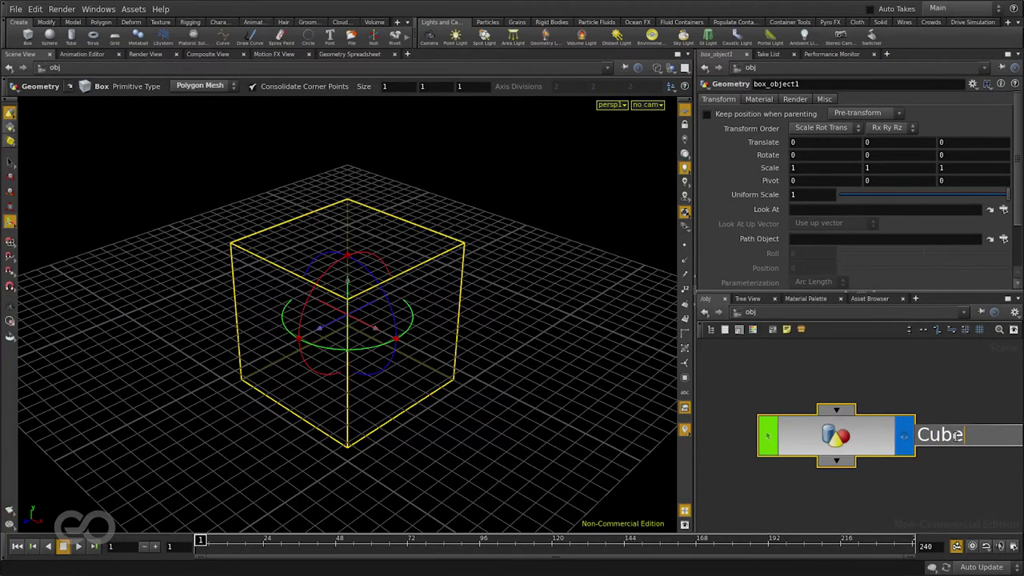
pyautogui.press('Return')
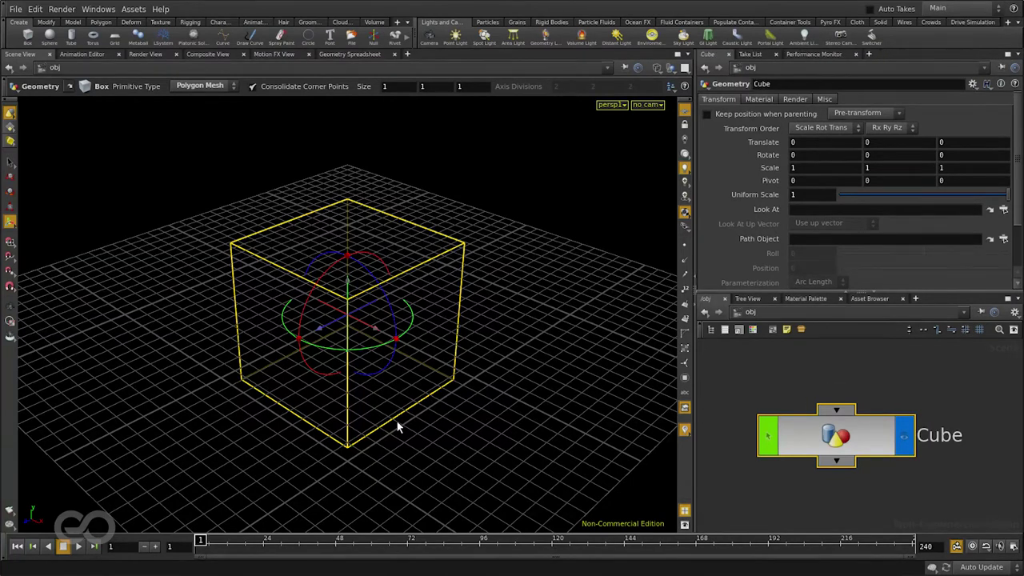
pyautogui.moveTo(370, 347); pyautogui.dragTo(613, 403)
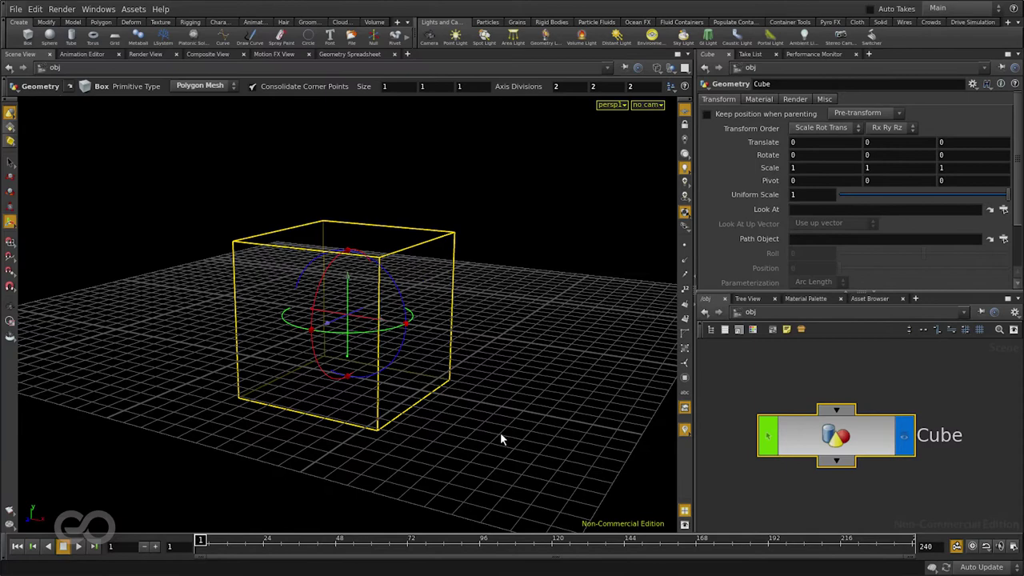
pyautogui.press('Escape')
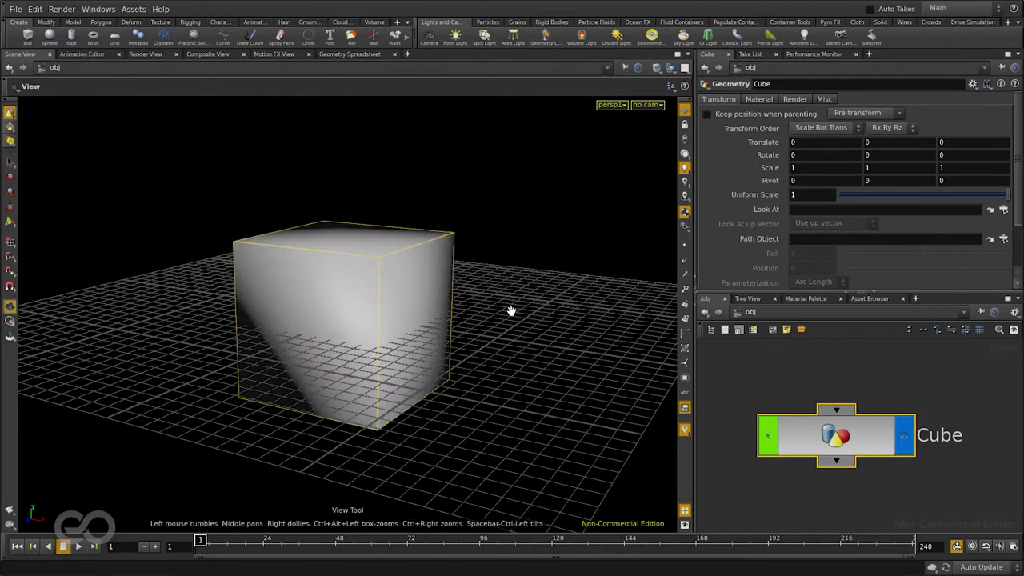
# Step: Hide the viewport grid and switch the shading to Flat Wire Shaded
pyautogui.moveTo(429, 334); pyautogui.dragTo(360, 391)
pyautogui.click(685, 112)
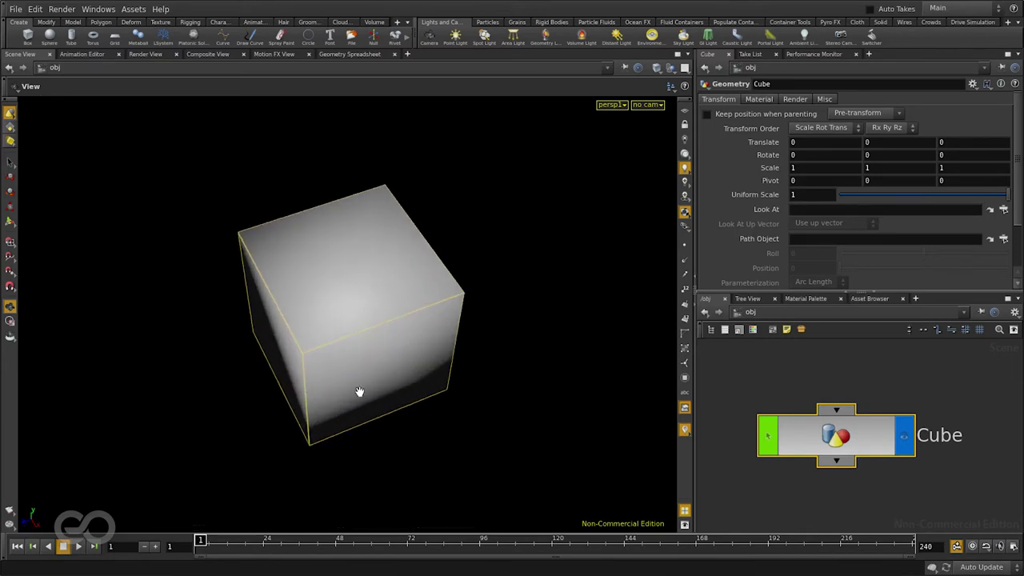
pyautogui.click(655, 69)
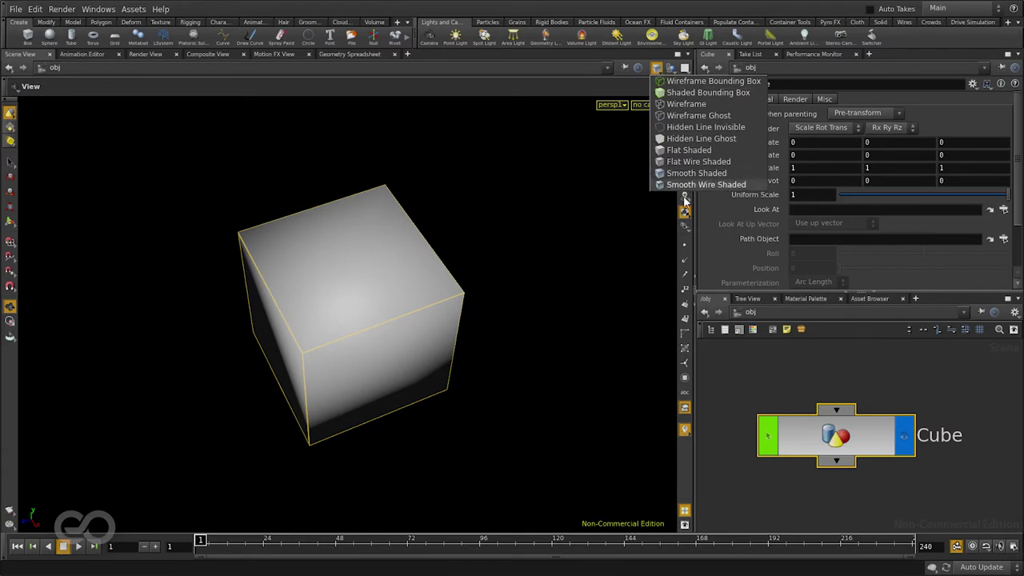
pyautogui.click(669, 162)
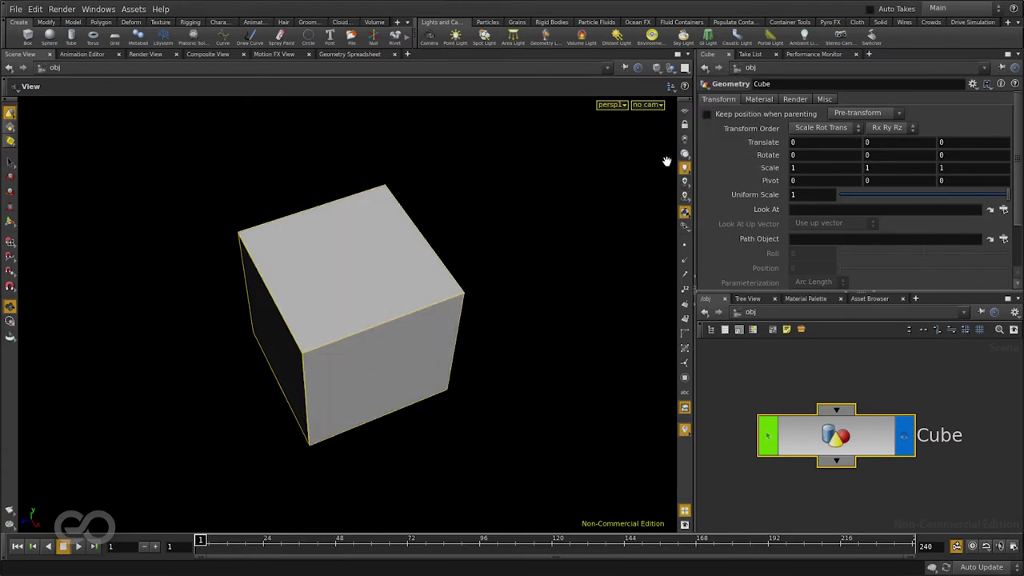
pyautogui.moveTo(405, 439); pyautogui.dragTo(432, 440)
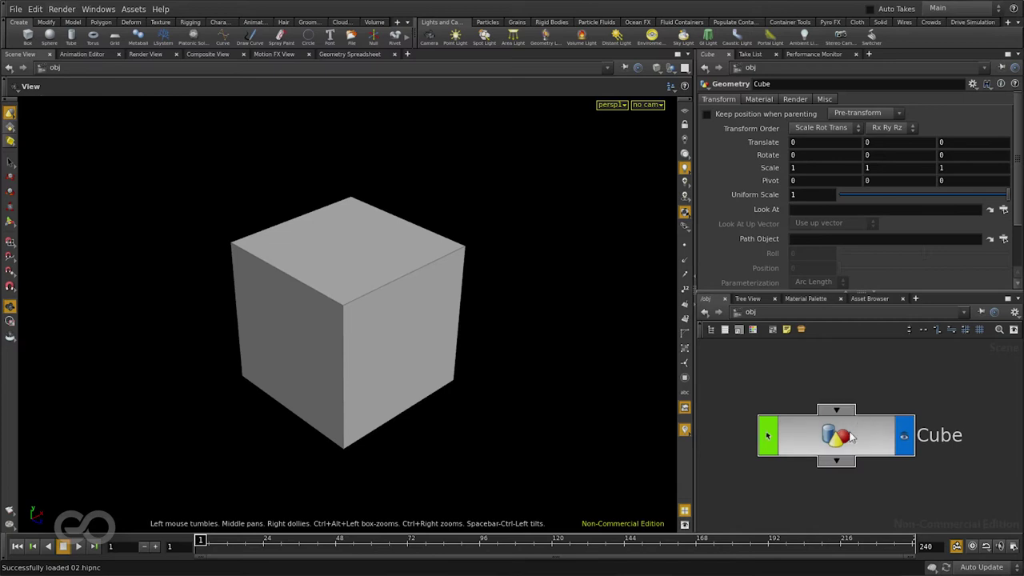
# Step: Dive into the Cube object and rename its box1 node to base
pyautogui.doubleClick(846, 440)
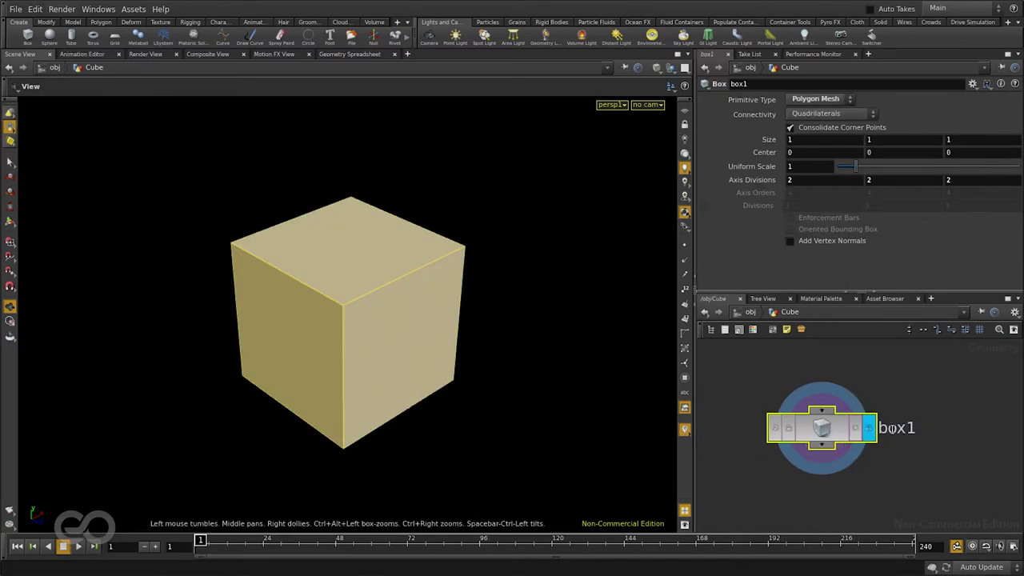
pyautogui.doubleClick(891, 428)
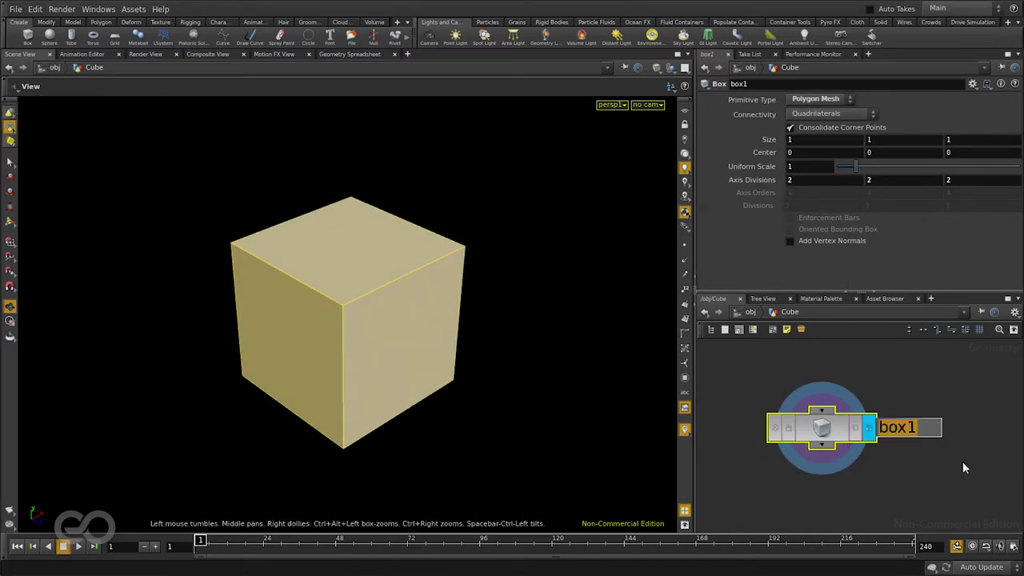
pyautogui.write('base')
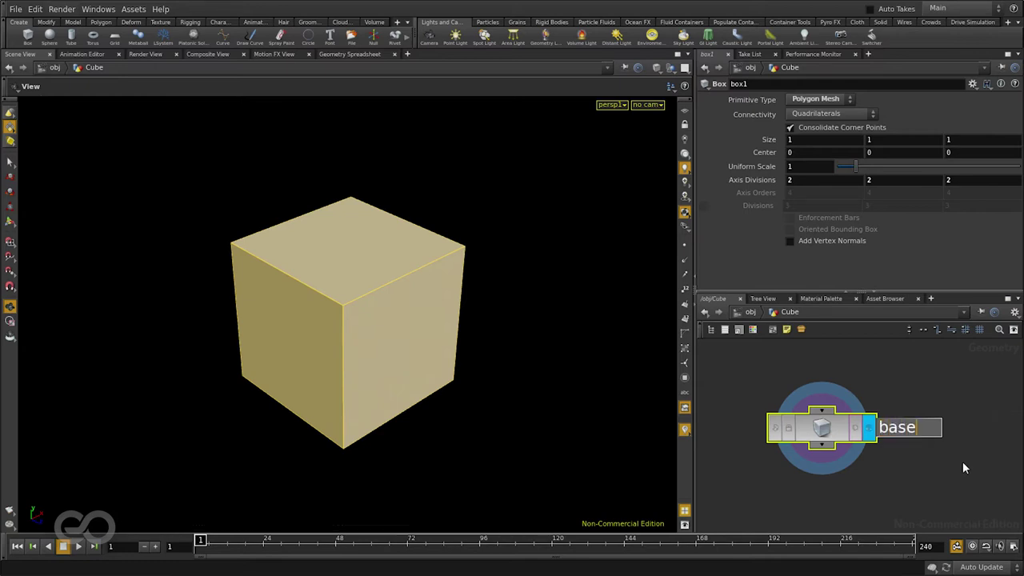
pyautogui.press('Return')
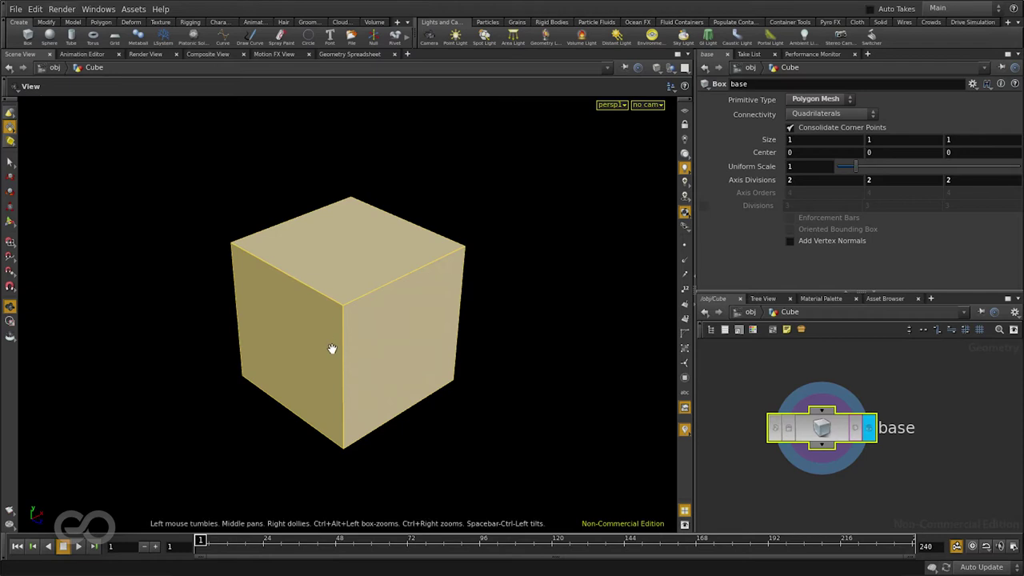
pyautogui.moveTo(331, 348); pyautogui.dragTo(407, 235)
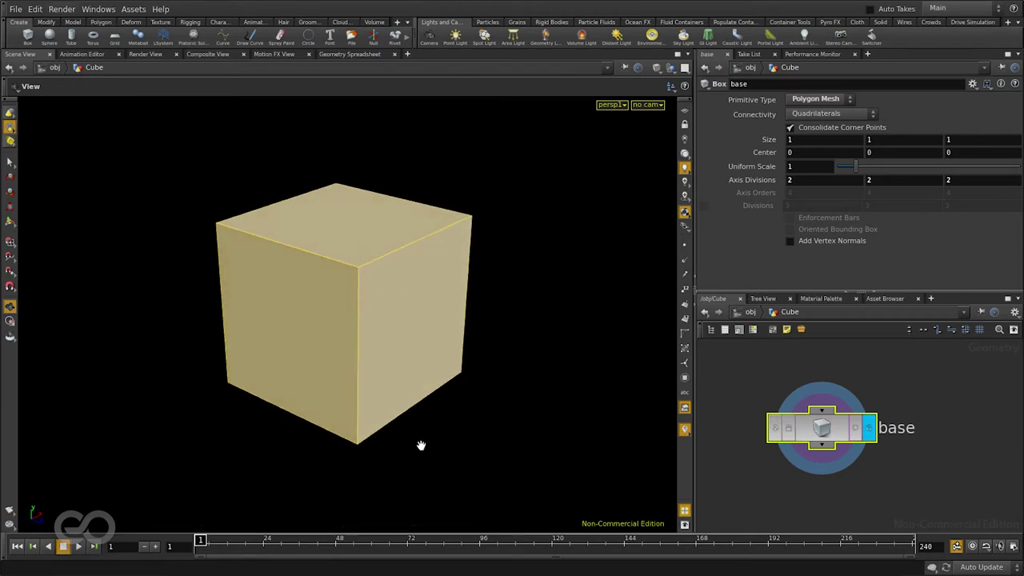
pyautogui.moveTo(260, 402); pyautogui.dragTo(234, 413)
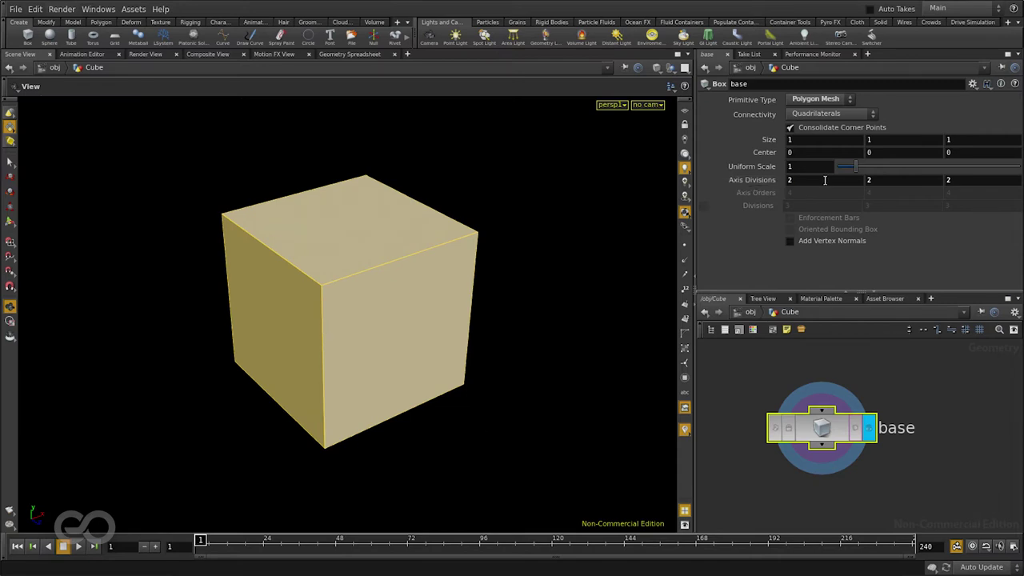
pyautogui.write('4')
pyautogui.press('Tab')
pyautogui.write('4')
pyautogui.press('Tab')
pyautogui.write('4')
pyautogui.press('Return')
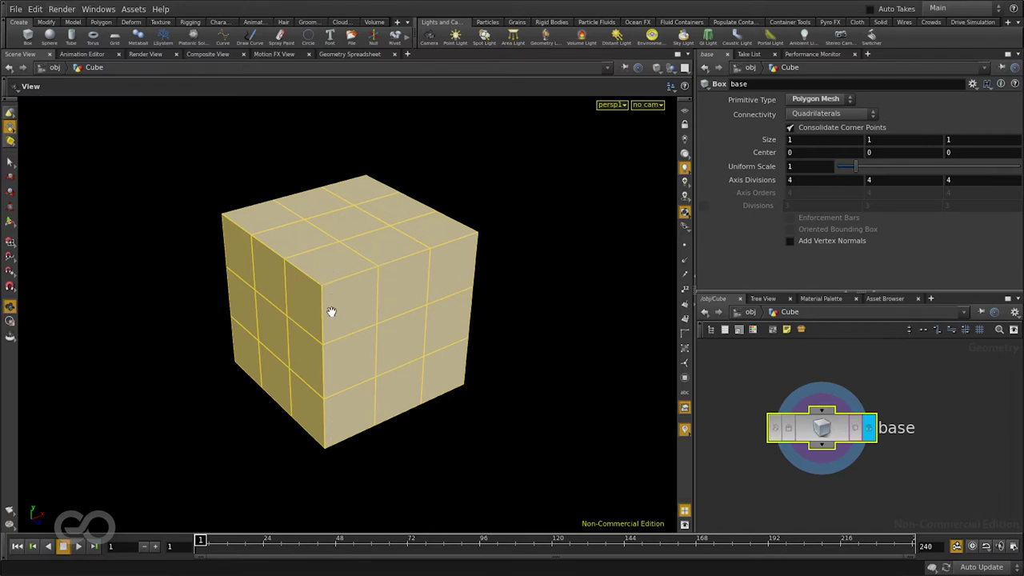
pyautogui.moveTo(265, 402); pyautogui.dragTo(477, 403)
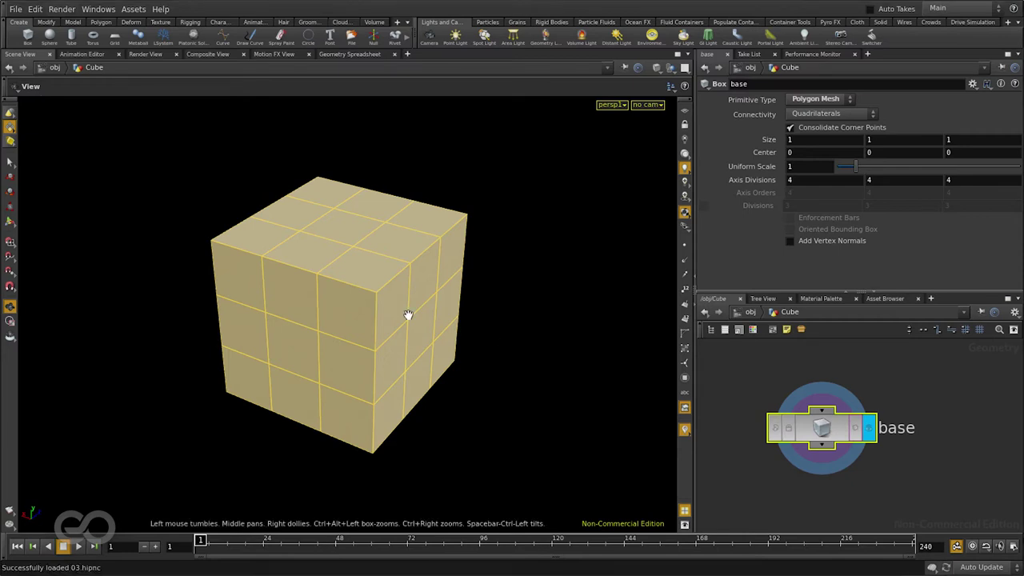
pyautogui.moveTo(407, 332); pyautogui.dragTo(464, 317, button='right')
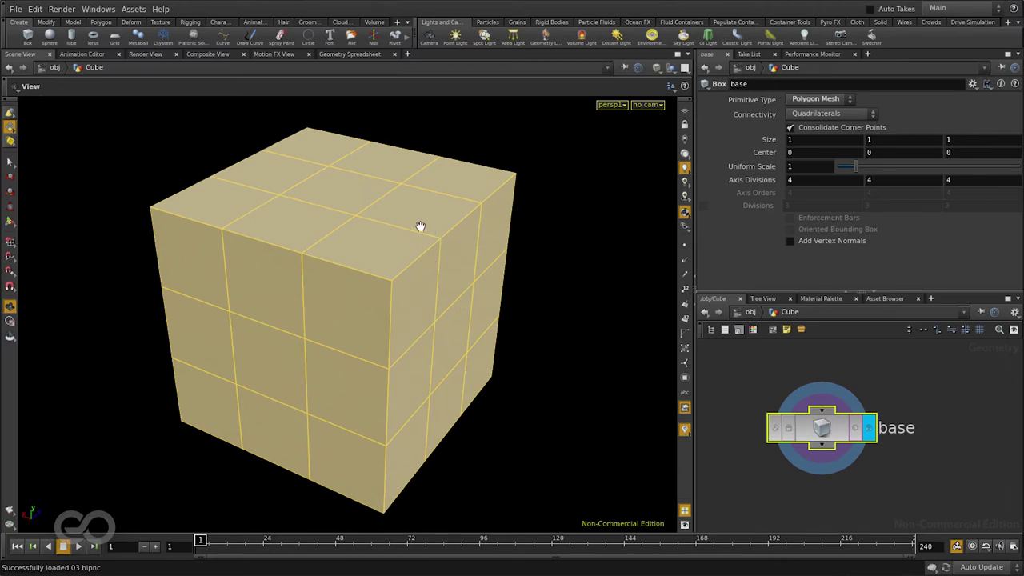
pyautogui.moveTo(325, 192); pyautogui.dragTo(360, 315)
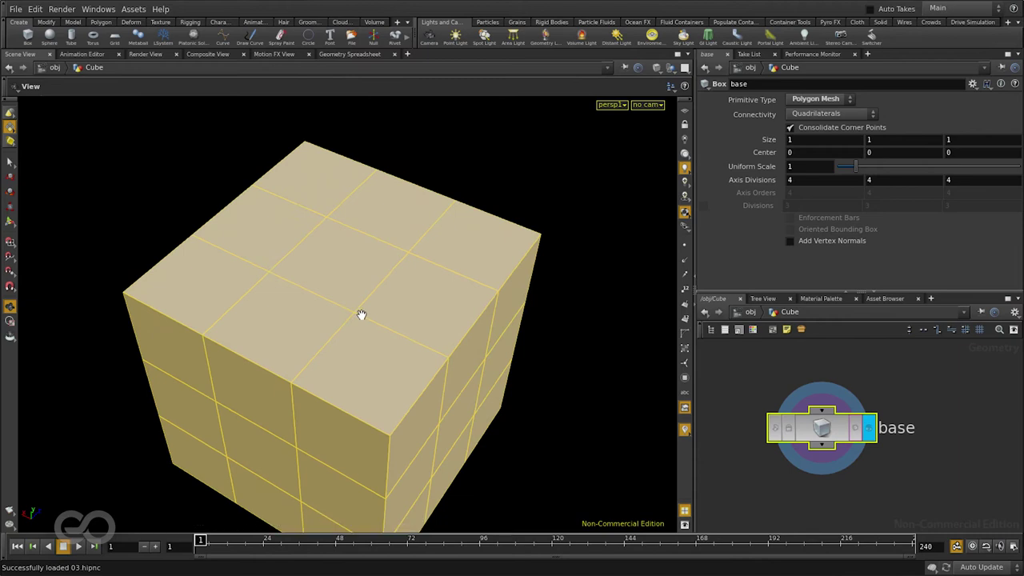
# Step: Select five top faces of the cube forming a cross
pyautogui.press('s')
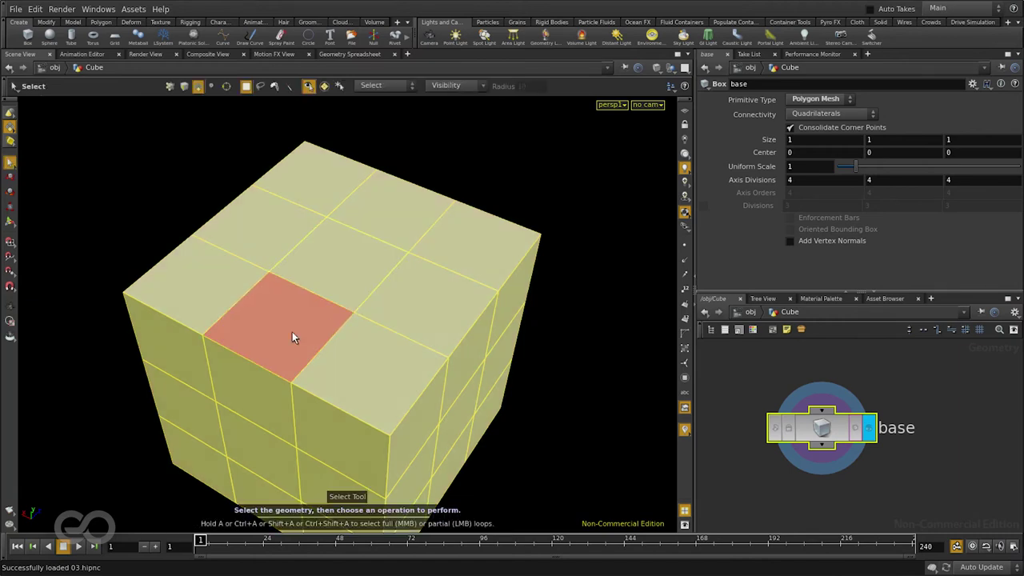
pyautogui.click(292, 331)
pyautogui.keyDown('shift'); pyautogui.click(270, 235); pyautogui.keyUp('shift')
pyautogui.keyDown('shift'); pyautogui.click(344, 264); pyautogui.keyUp('shift')
pyautogui.keyDown('shift'); pyautogui.click(417, 295); pyautogui.keyUp('shift')
pyautogui.keyDown('shift'); pyautogui.click(381, 236); pyautogui.keyUp('shift')
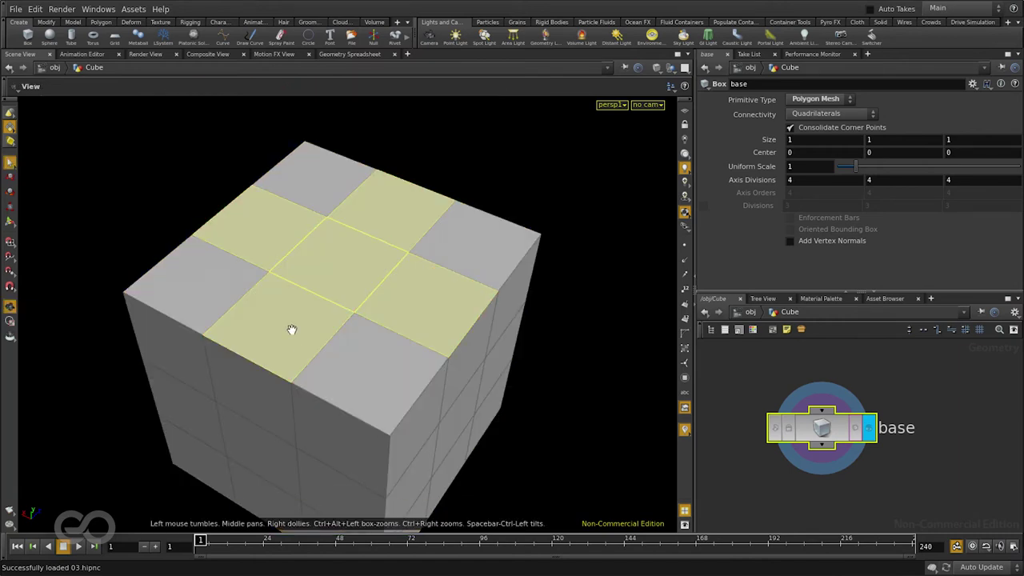
pyautogui.moveTo(290, 327); pyautogui.dragTo(318, 362)
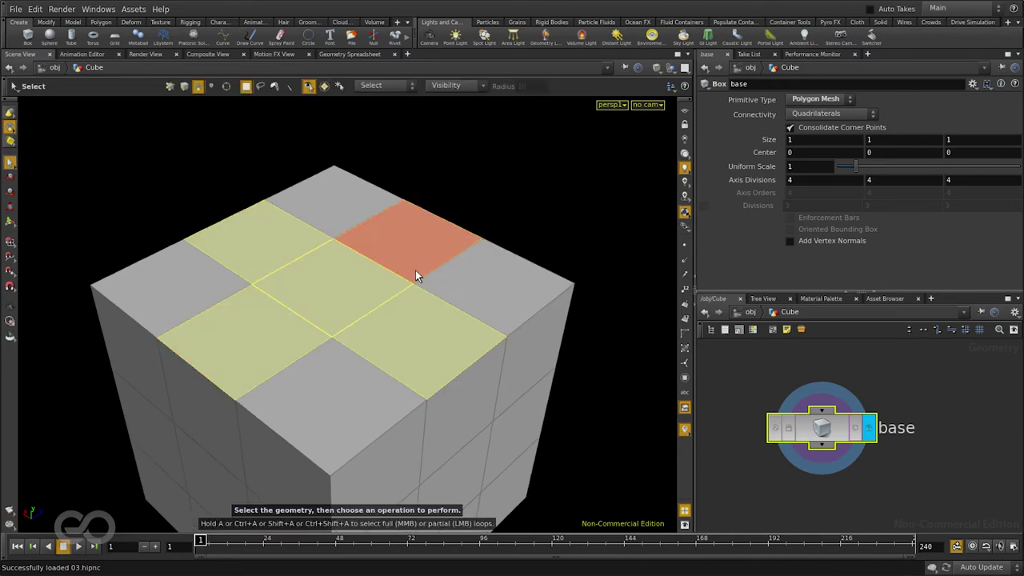
# Step: Apply PolyExtrude to the cross faces and raise them about 0.30
pyautogui.press('Tab')
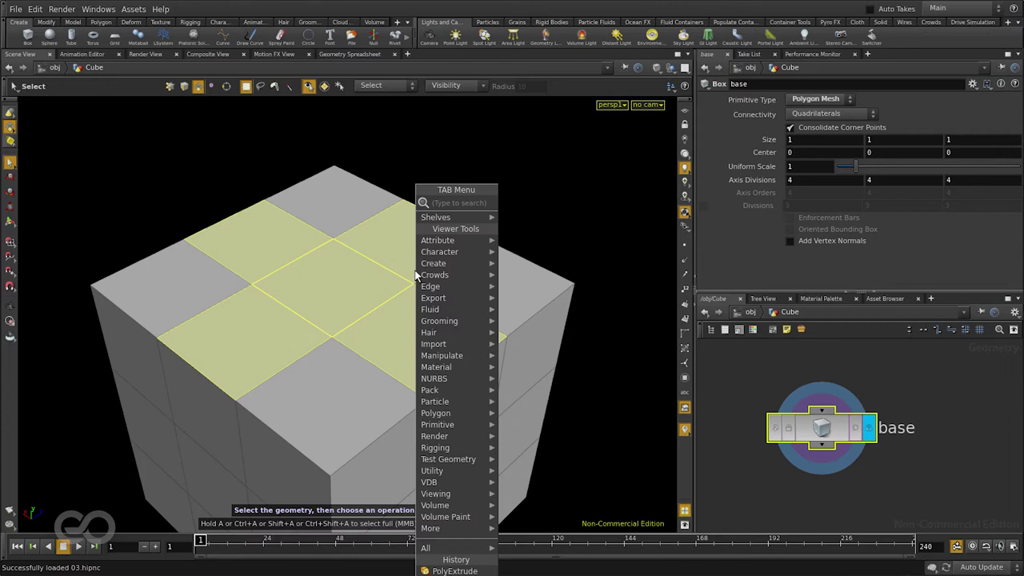
pyautogui.write('ex')
pyautogui.click(531, 297)
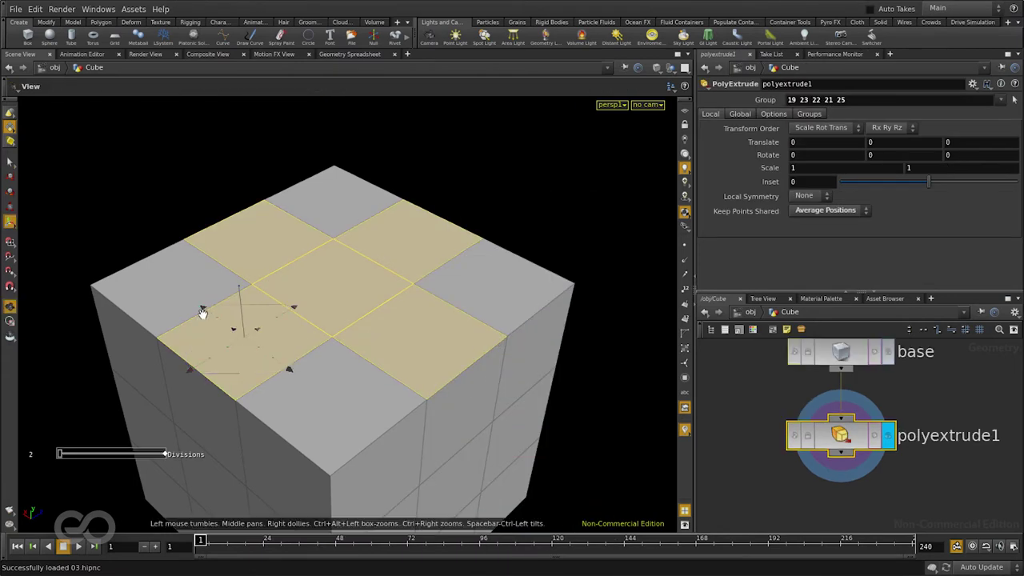
pyautogui.moveTo(203, 312); pyautogui.dragTo(192, 267)
pyautogui.moveTo(229, 212); pyautogui.dragTo(232, 86)
pyautogui.keyDown('alt'); pyautogui.moveTo(407, 277); pyautogui.dragTo(343, 450); pyautogui.keyUp('alt')
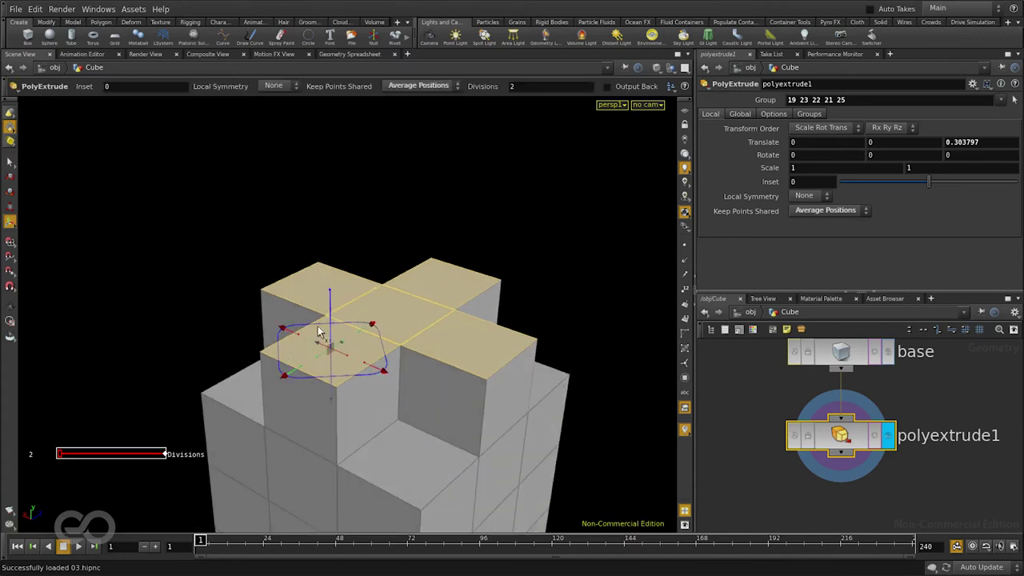
pyautogui.keyDown('alt'); pyautogui.moveTo(430, 283); pyautogui.dragTo(315, 293); pyautogui.keyUp('alt')
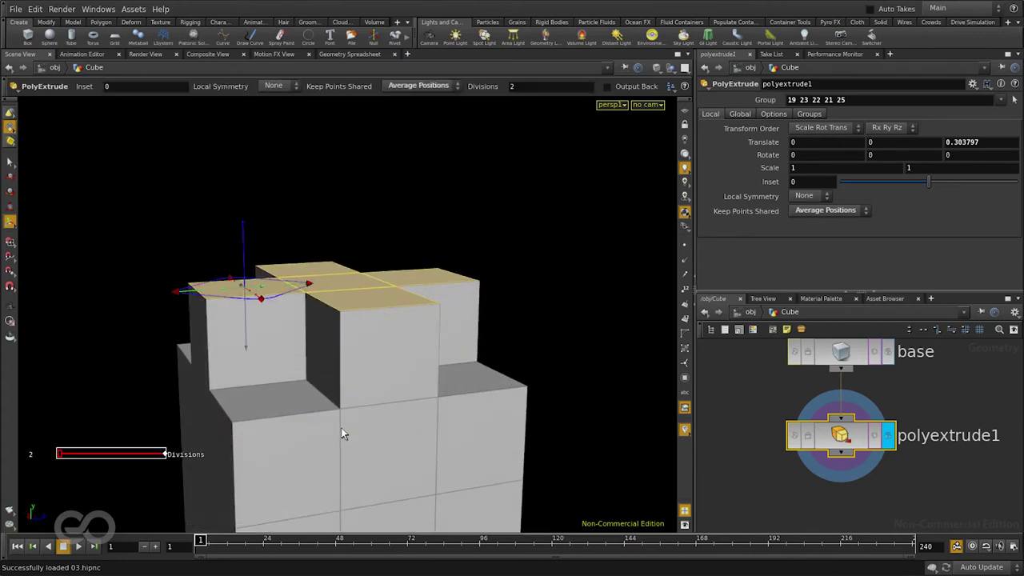
pyautogui.moveTo(340, 433); pyautogui.dragTo(632, 354)
# Step: Turn off the extrusion's Output Side so only floating caps remain
pyautogui.press('Return')
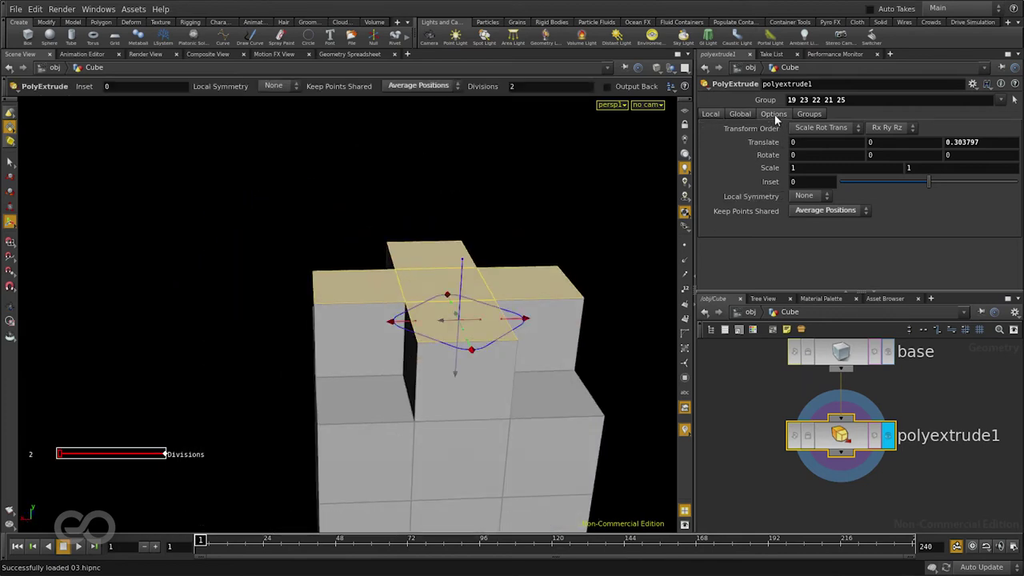
pyautogui.click(774, 114)
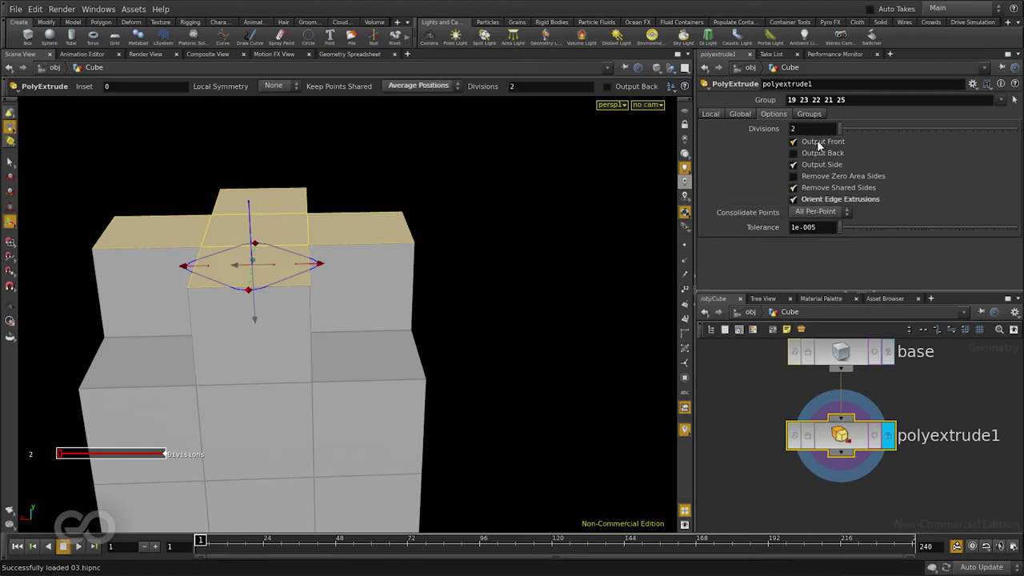
pyautogui.click(794, 141)
pyautogui.moveTo(640, 227); pyautogui.dragTo(544, 245)
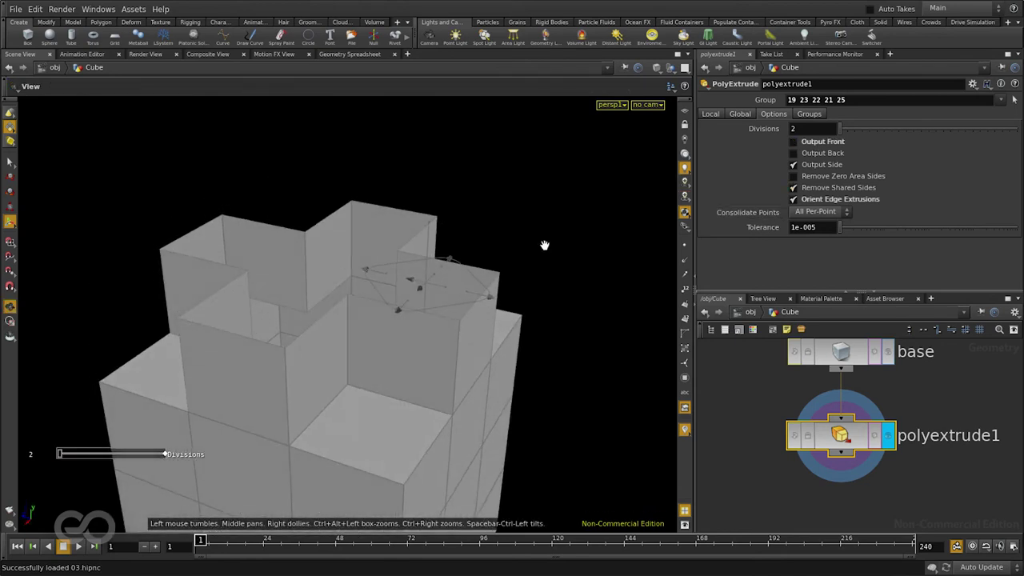
pyautogui.click(817, 166)
pyautogui.moveTo(376, 384); pyautogui.dragTo(472, 430)
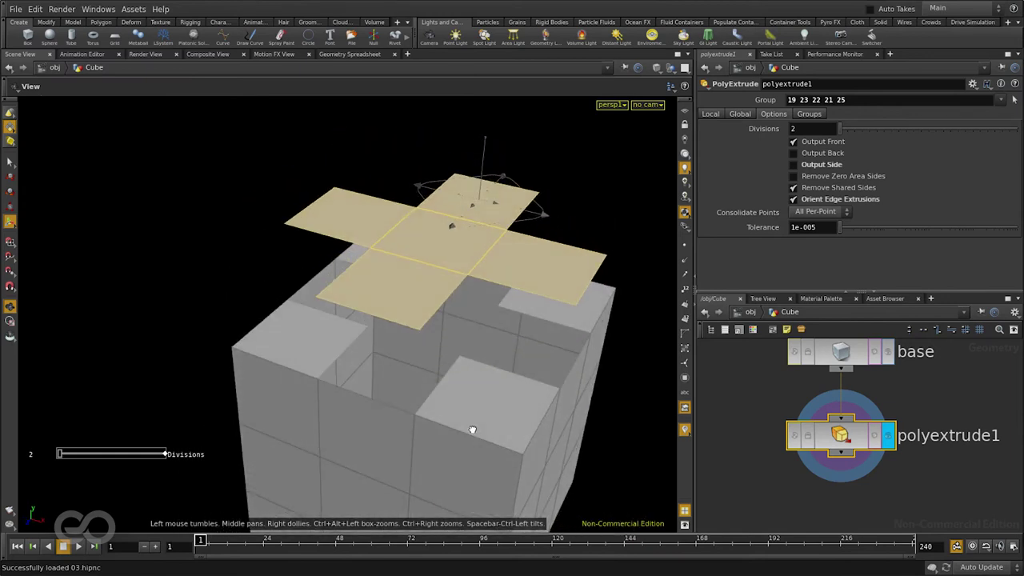
# Step: Re-enable Output Side and give the extruded faces a negative inset around -0.04
pyautogui.click(818, 166)
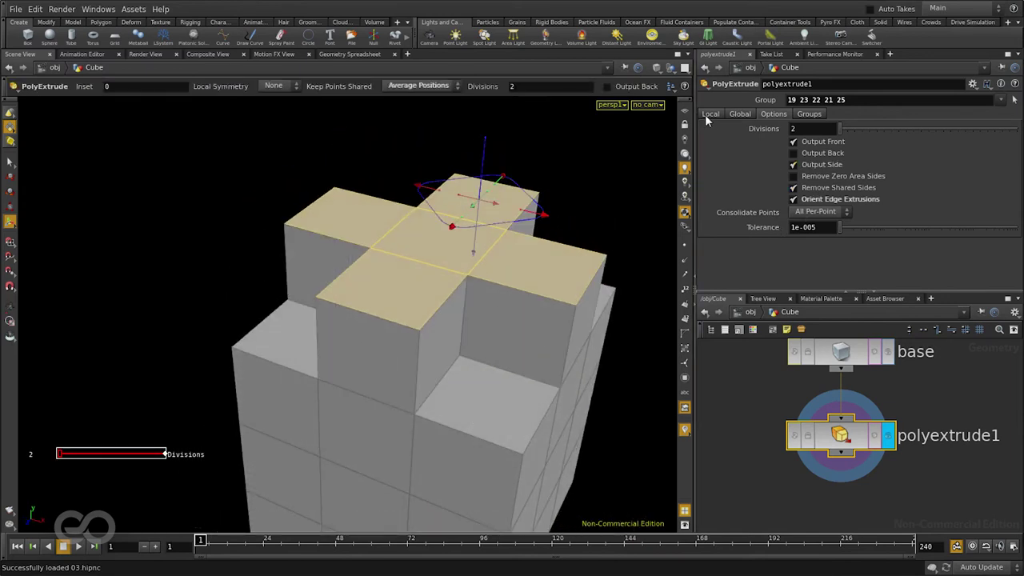
pyautogui.click(709, 115)
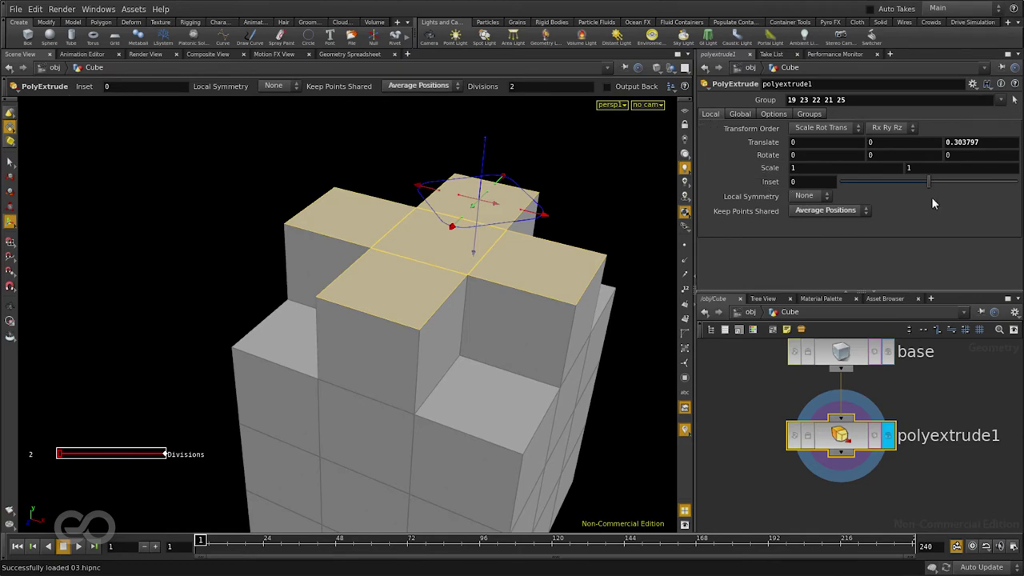
pyautogui.moveTo(928, 183); pyautogui.dragTo(922, 182)
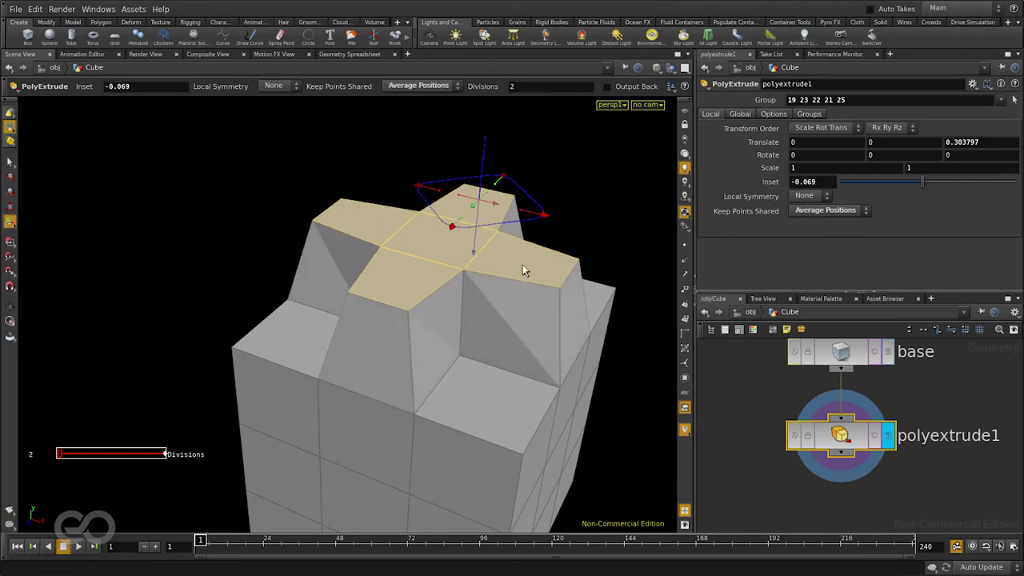
pyautogui.hotkey('space', '2')
pyautogui.press('w')
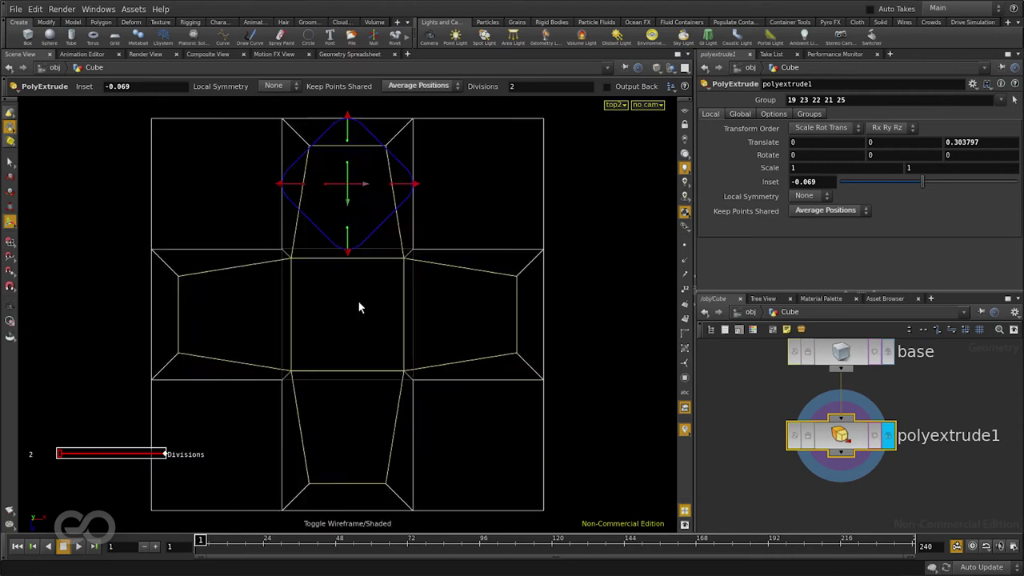
pyautogui.moveTo(922, 183); pyautogui.dragTo(924, 187)
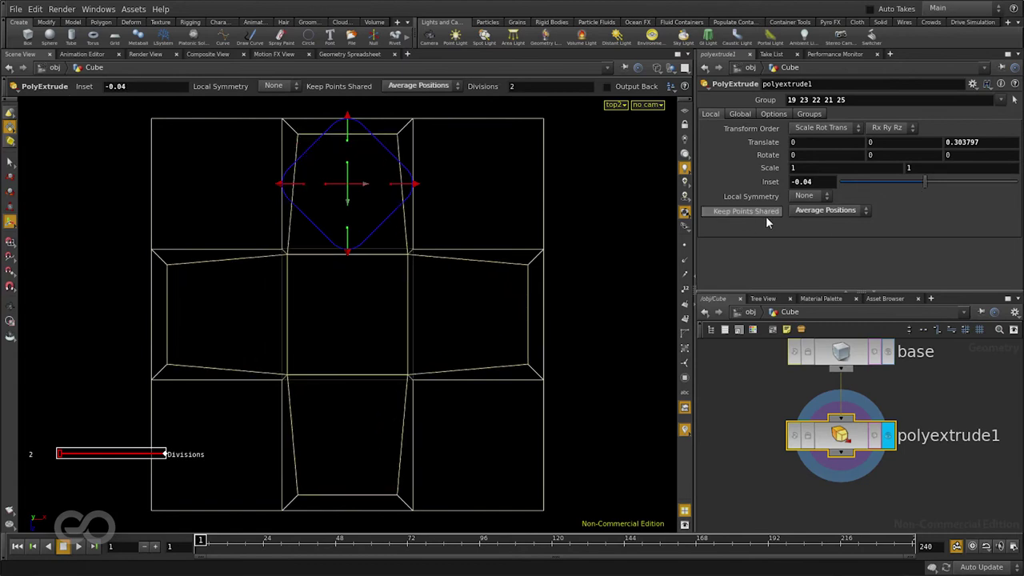
# Step: Set Keep Points Shared to No and narrow the inset to -0.019
pyautogui.click(803, 212)
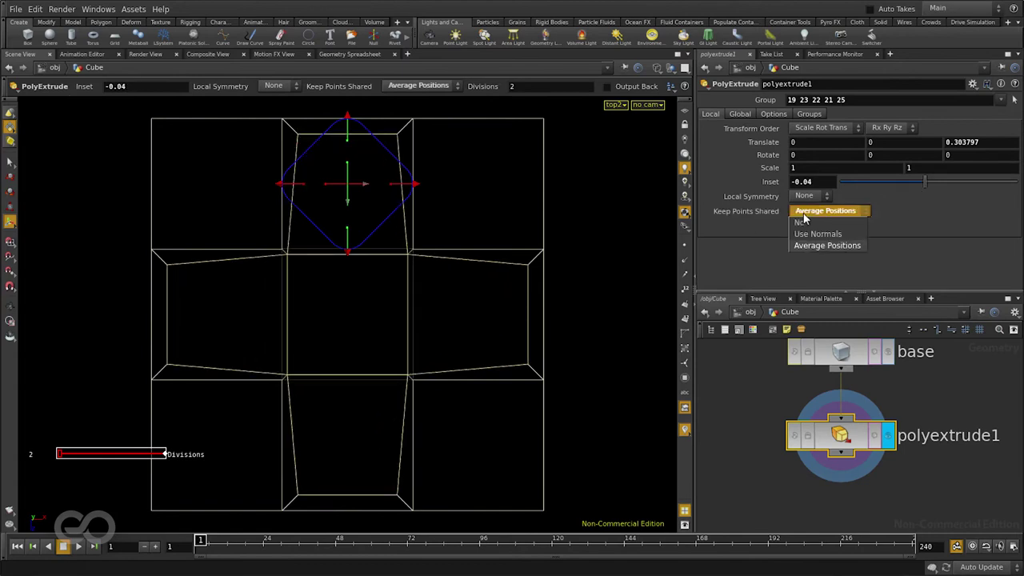
pyautogui.click(804, 234)
pyautogui.keyDown('alt'); pyautogui.moveTo(414, 313); pyautogui.dragTo(741, 269); pyautogui.keyUp('alt')
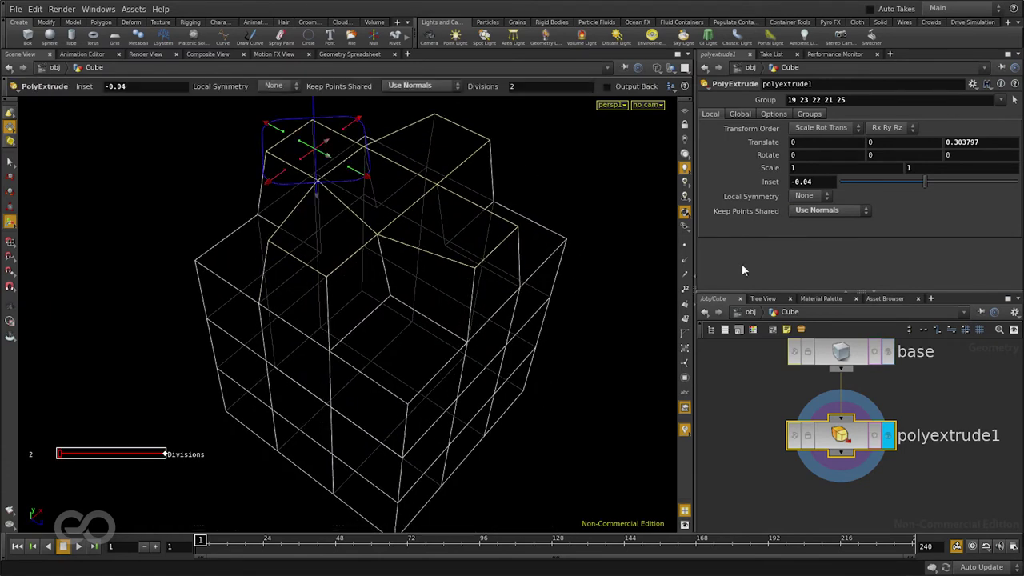
pyautogui.click(817, 215)
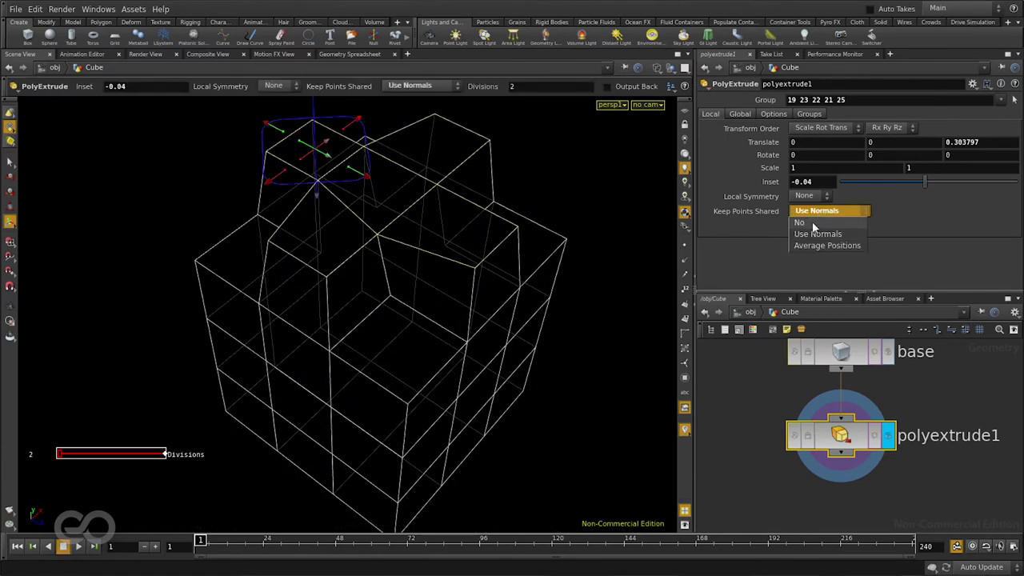
pyautogui.click(800, 223)
pyautogui.press('w')
pyautogui.moveTo(372, 325)
pyautogui.mouseDown()
pyautogui.moveTo(352, 315)
pyautogui.moveTo(489, 301)
pyautogui.mouseUp()
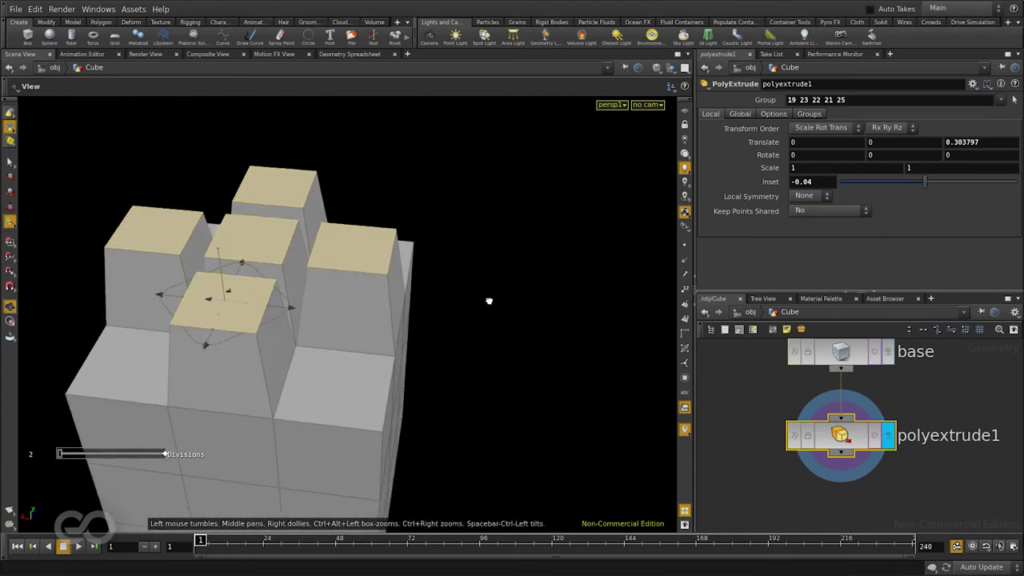
pyautogui.scroll(5, 432, 344)
pyautogui.press('Escape')
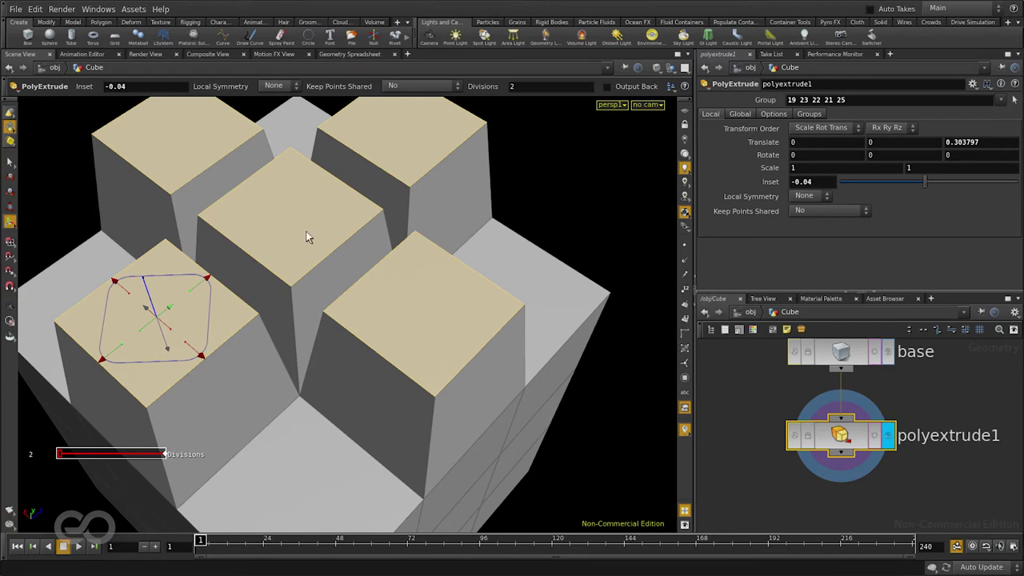
pyautogui.moveTo(813, 181); pyautogui.dragTo(946, 246, button='middle')
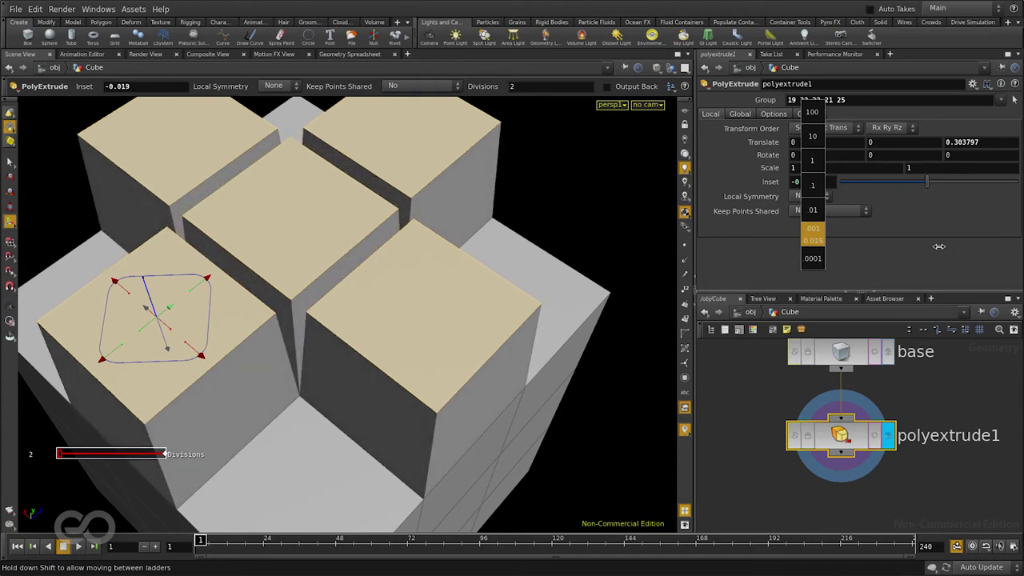
# Step: Turn the extrusion's side walls off again and drag the floating caps down toward the surface
pyautogui.click(772, 113)
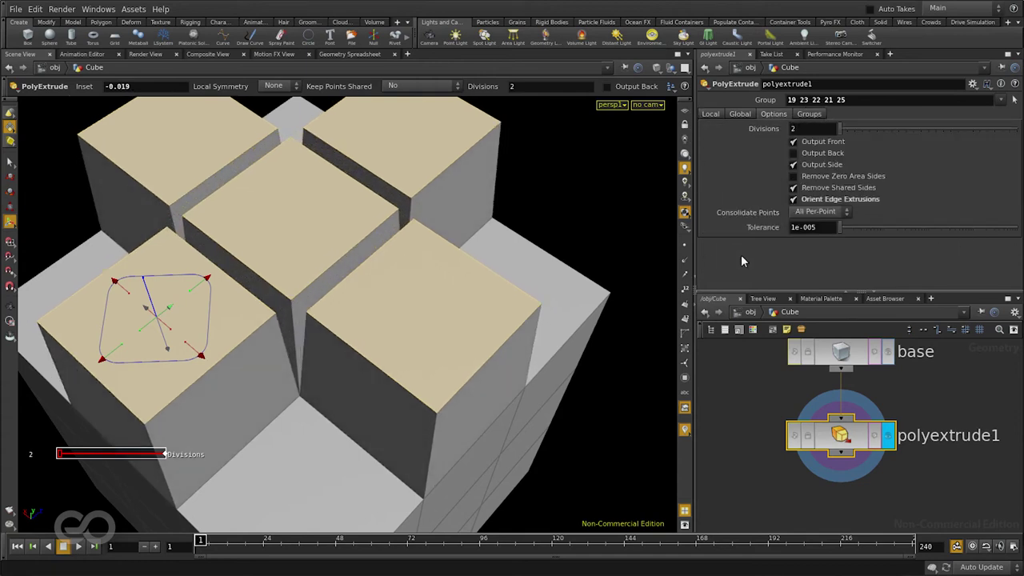
pyautogui.click(810, 166)
pyautogui.press('Escape')
pyautogui.moveTo(382, 376); pyautogui.dragTo(346, 281)
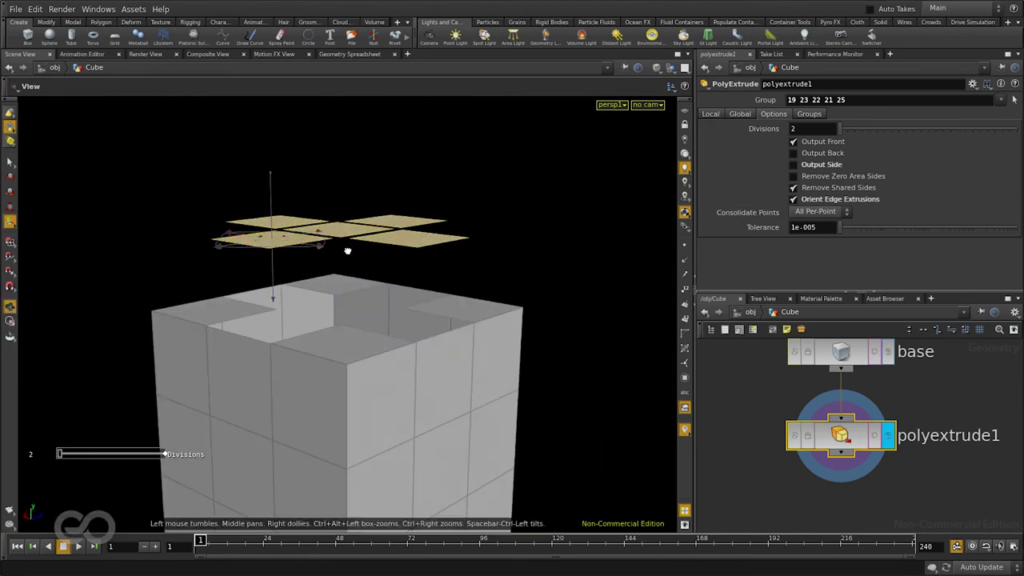
pyautogui.moveTo(428, 248); pyautogui.dragTo(352, 182)
pyautogui.press('Return')
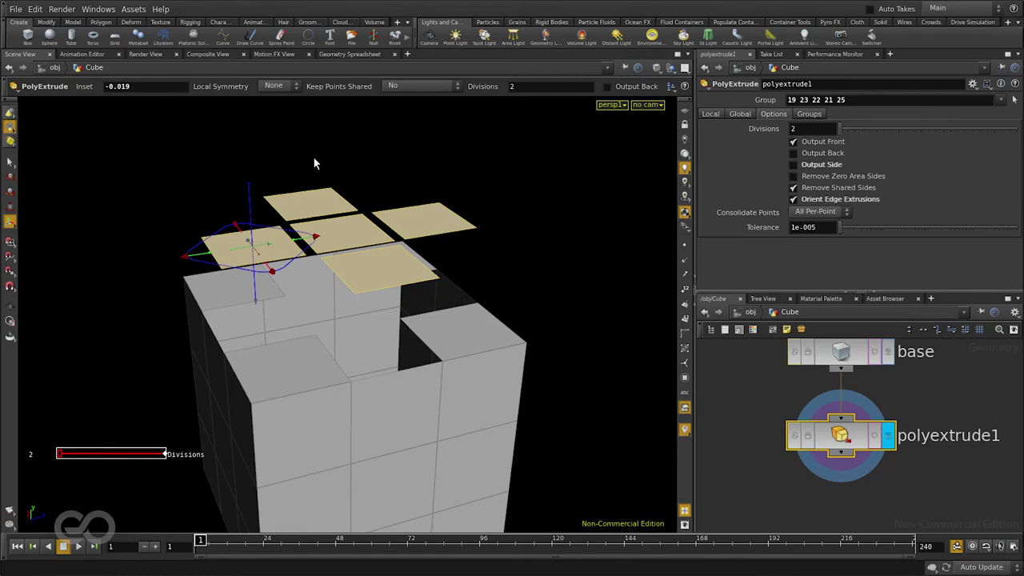
pyautogui.moveTo(249, 189); pyautogui.dragTo(256, 346)
pyautogui.press('Escape')
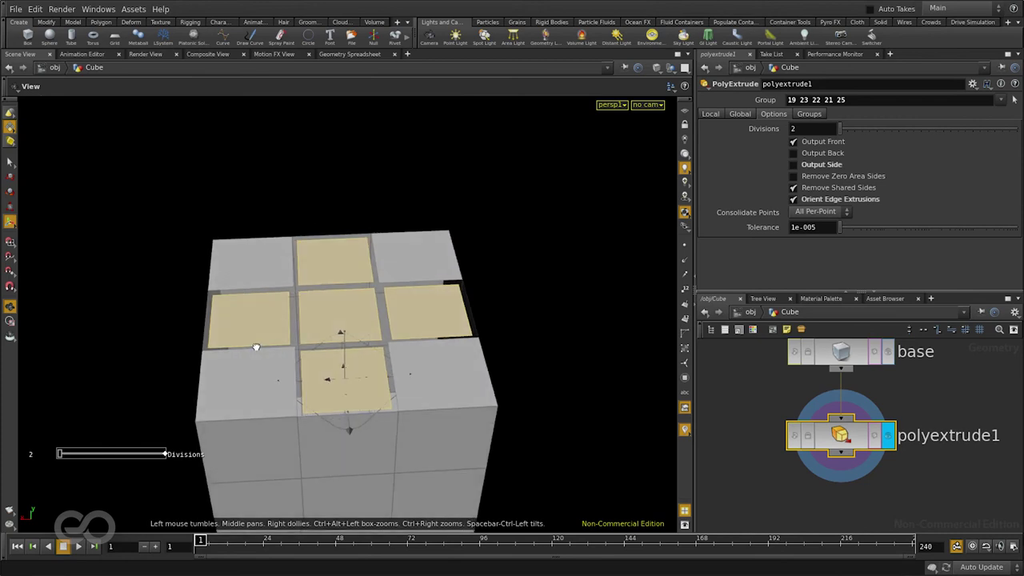
pyautogui.press('Return')
# Step: Reset the extrusion's Translate Z to 0 and inspect the flush inset tiles
pyautogui.click(710, 114)
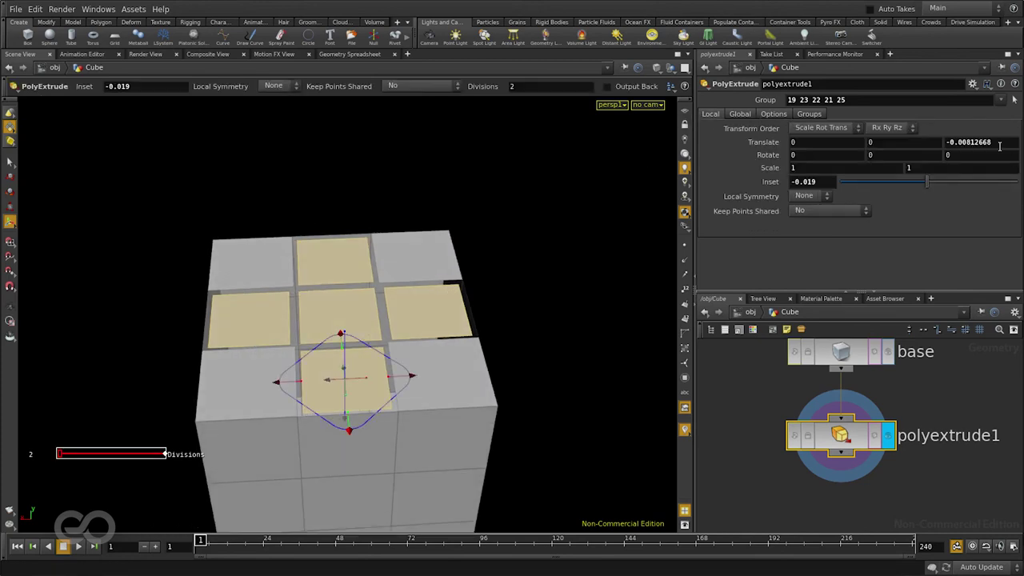
pyautogui.keyDown('ctrl'); pyautogui.middleClick(999, 145); pyautogui.keyUp('ctrl')
pyautogui.keyDown('alt'); pyautogui.moveTo(408, 430); pyautogui.dragTo(238, 418); pyautogui.keyUp('alt')
pyautogui.scroll(5, 402, 343)
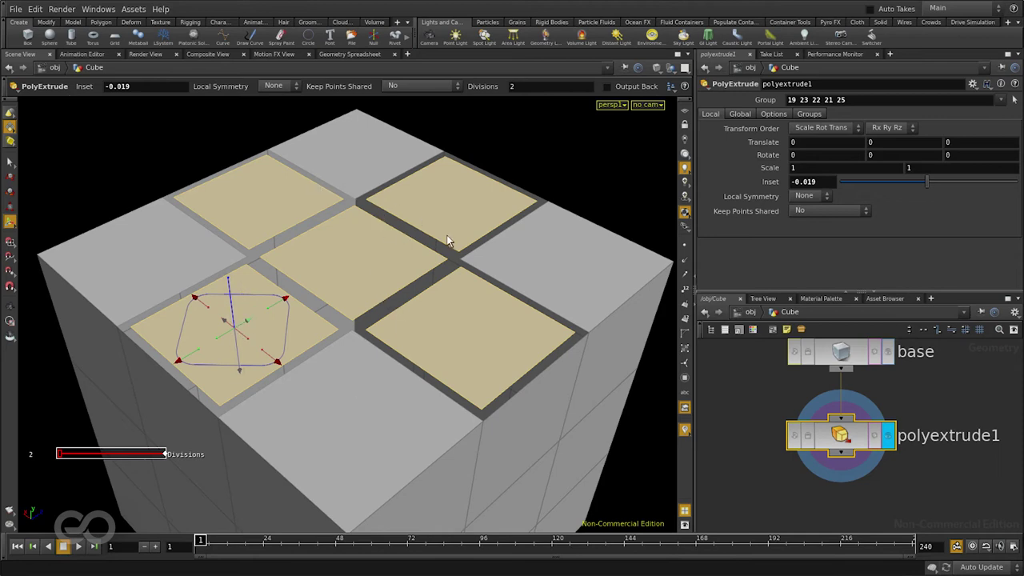
pyautogui.keyDown('alt'); pyautogui.moveTo(496, 261); pyautogui.dragTo(176, 258, button='right'); pyautogui.keyUp('alt')
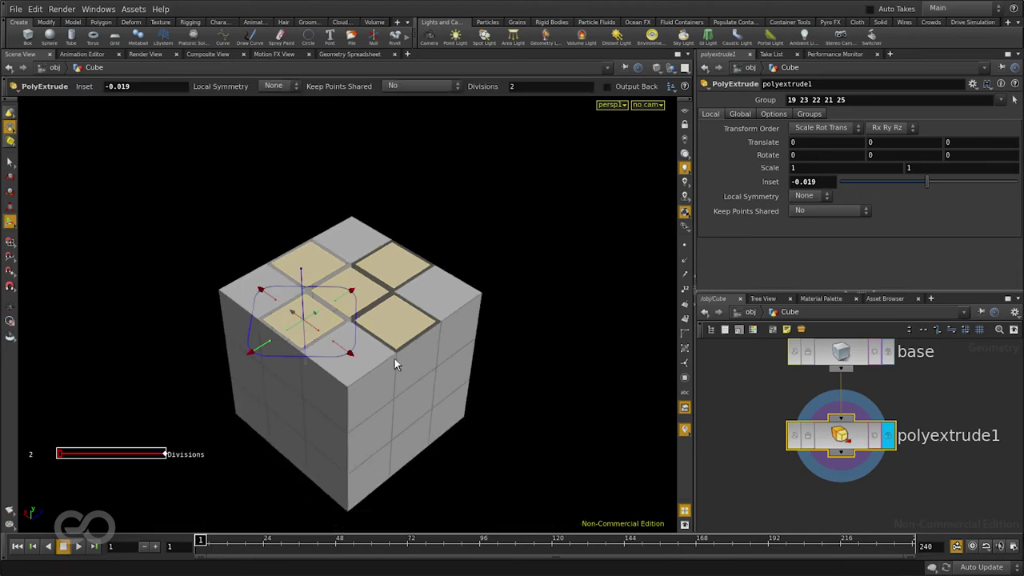
pyautogui.keyDown('alt'); pyautogui.moveTo(232, 359); pyautogui.dragTo(426, 365); pyautogui.keyUp('alt')
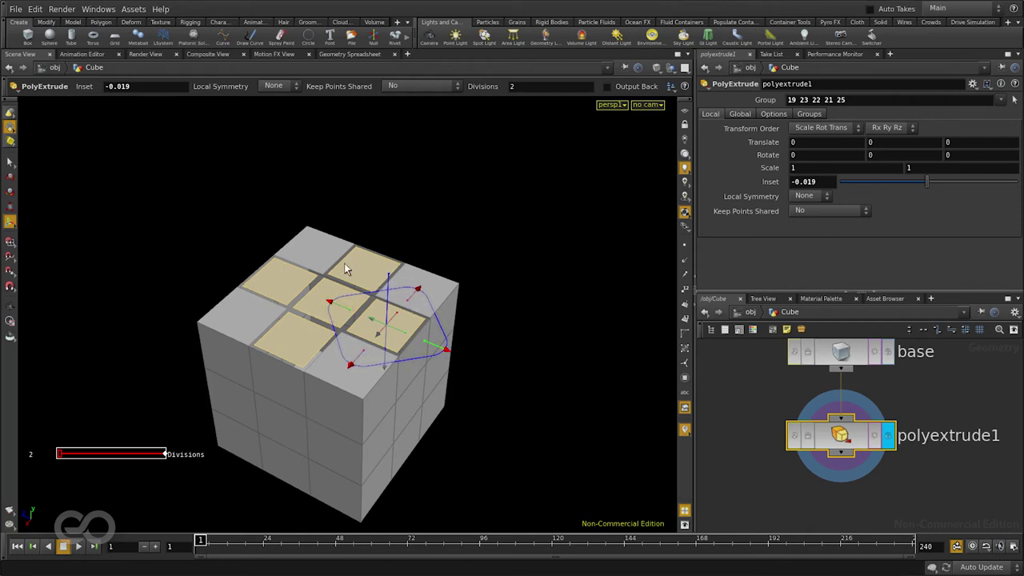
# Step: Clear the face numbers from the PolyExtrude Group so all cube faces get the -0.019 inset
pyautogui.moveTo(867, 96); pyautogui.dragTo(776, 105)
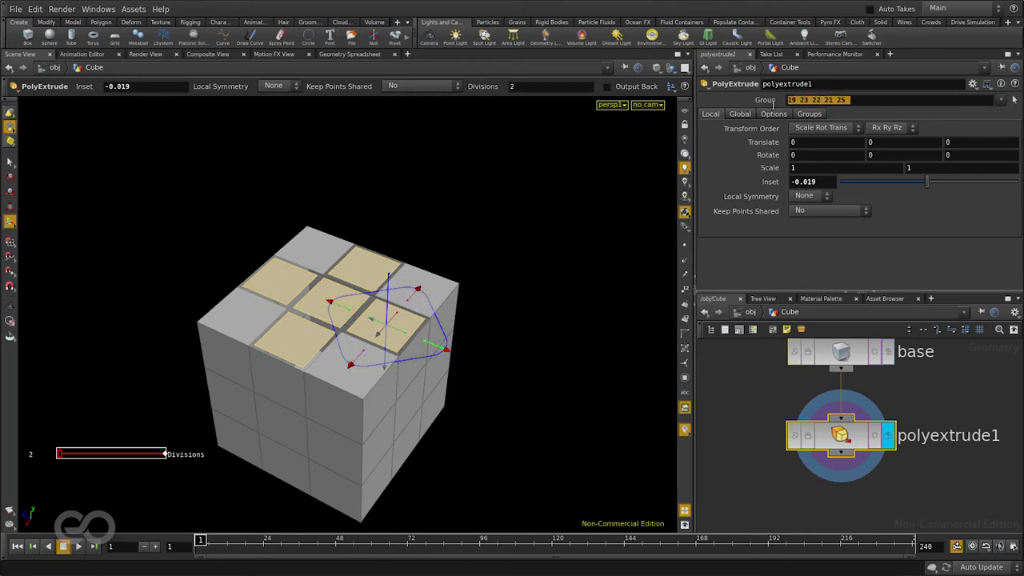
pyautogui.press('BackSpace')
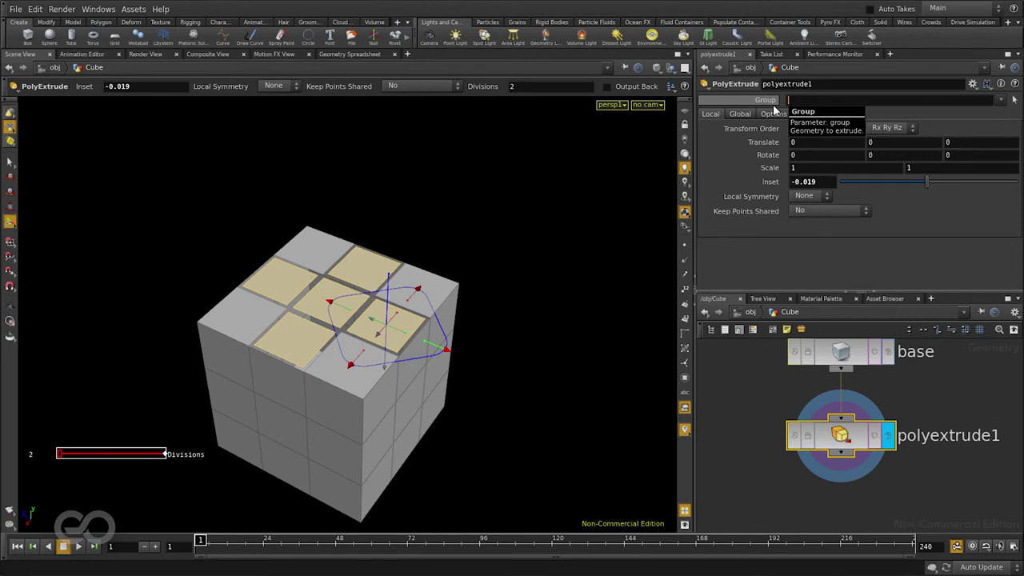
pyautogui.press('Return')
pyautogui.press('Escape')
pyautogui.moveTo(384, 404); pyautogui.dragTo(464, 368)
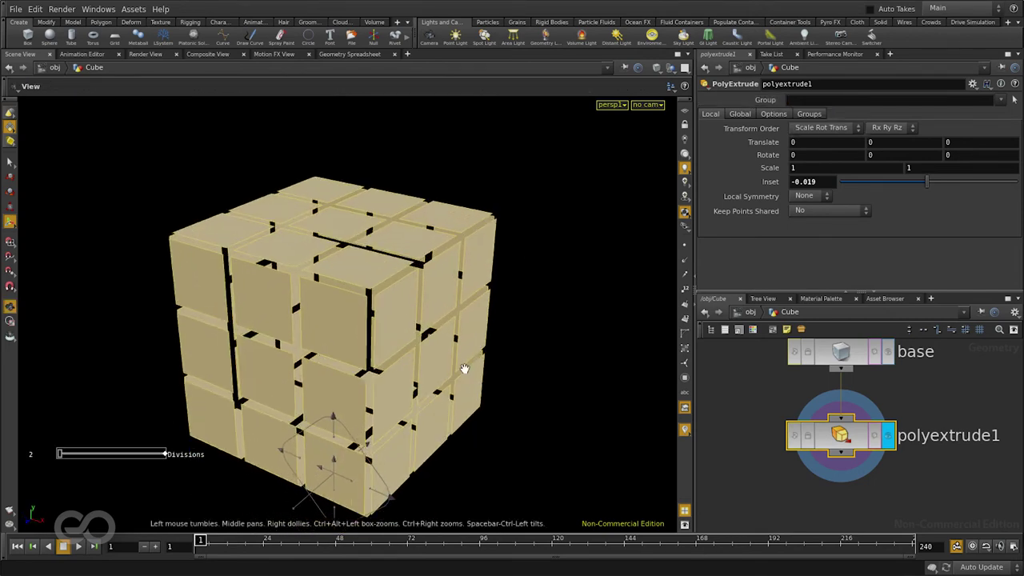
pyautogui.moveTo(376, 348); pyautogui.dragTo(367, 257)
pyautogui.press('Return')
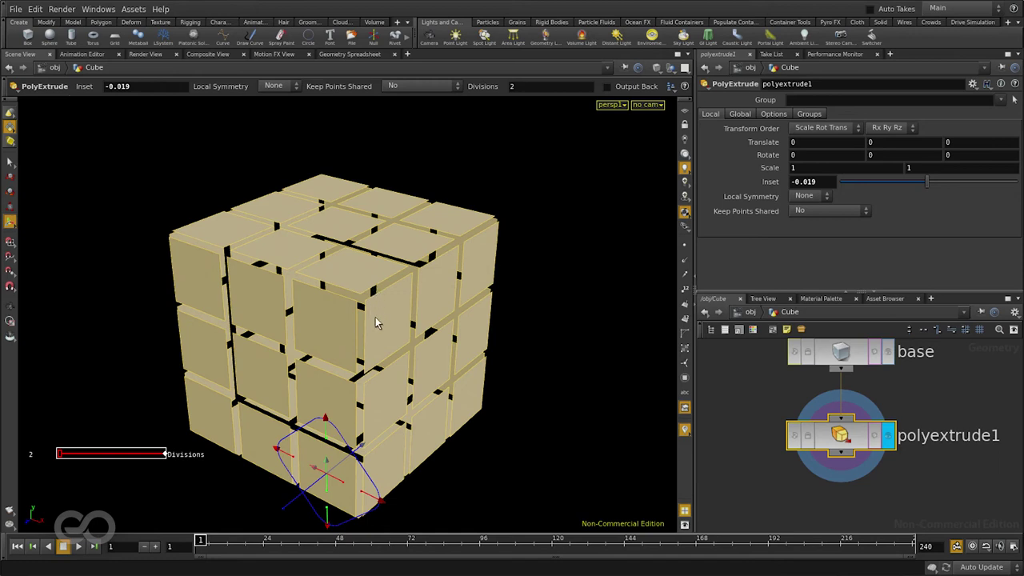
pyautogui.press('Escape')
pyautogui.moveTo(361, 311); pyautogui.dragTo(359, 359)
pyautogui.press('Return')
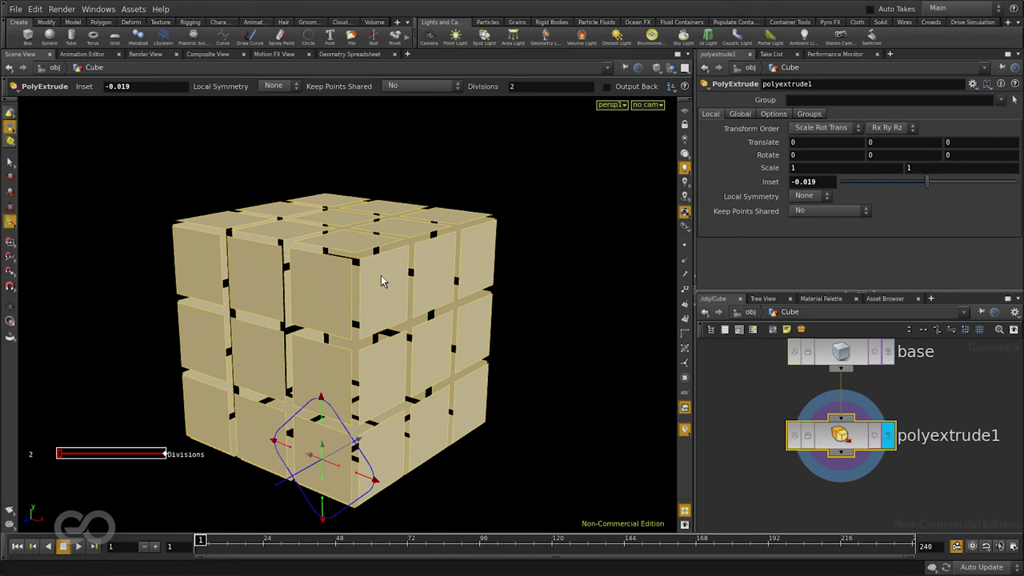
# Step: Enable Remove Backfaces in the viewport Display Options so the tile gaps show black
pyautogui.click(687, 526)
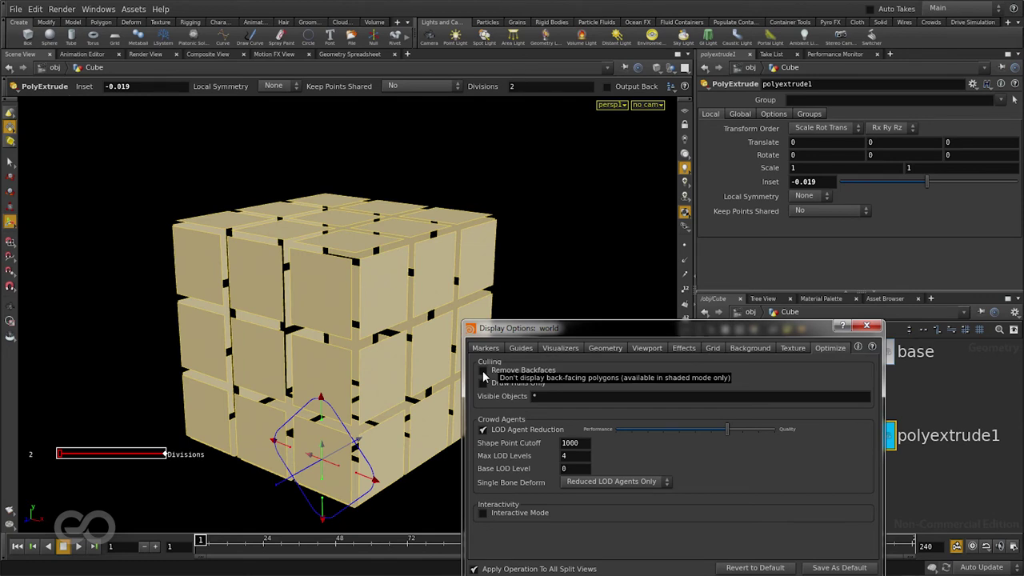
pyautogui.click(482, 370)
pyautogui.click(875, 328)
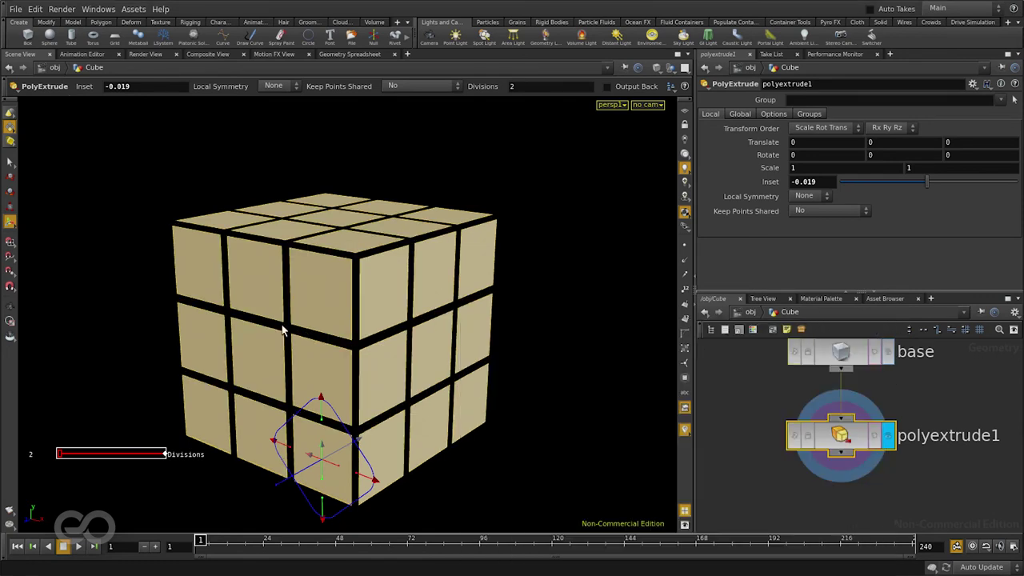
pyautogui.press('Escape')
pyautogui.moveTo(283, 328); pyautogui.dragTo(458, 264)
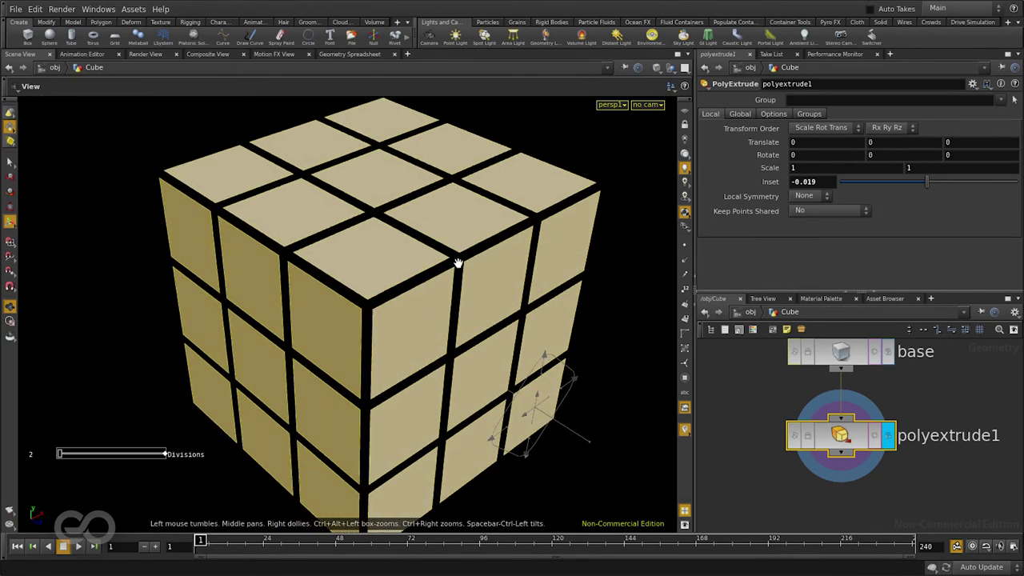
pyautogui.press('Return')
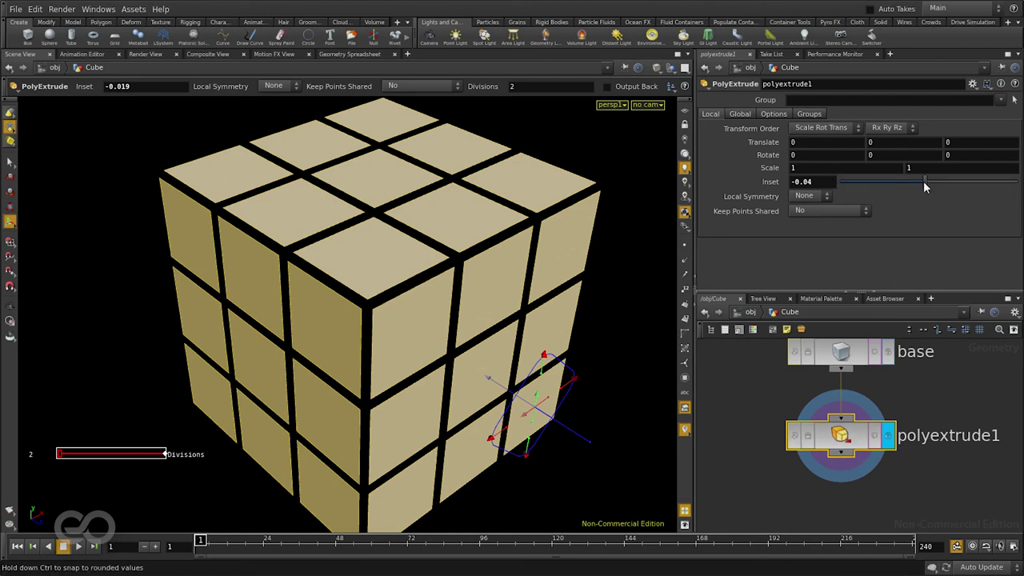
# Step: Widen the gaps by setting the extrusion Inset to -0.054
pyautogui.moveTo(923, 182); pyautogui.dragTo(924, 181)
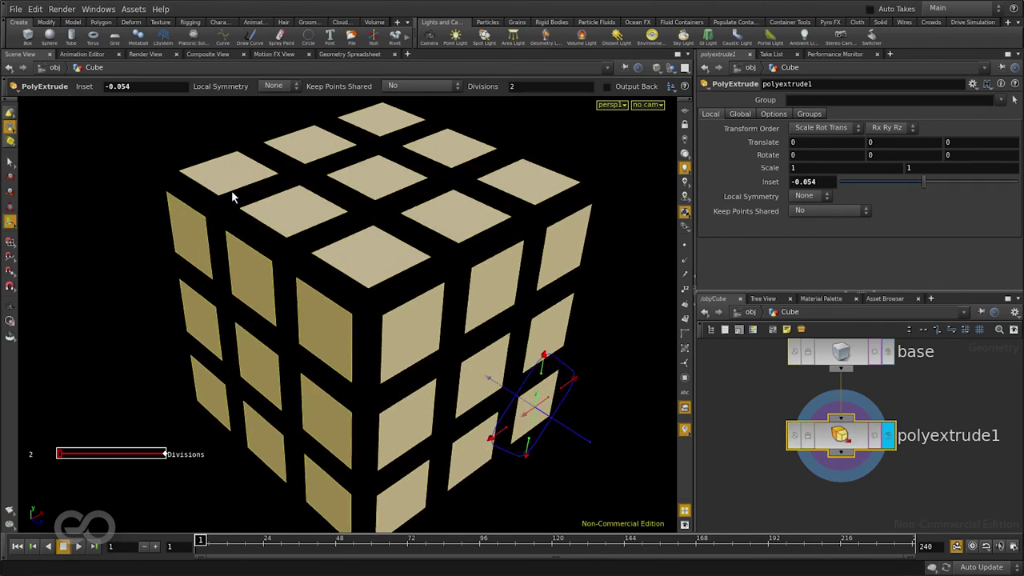
pyautogui.press('Escape')
pyautogui.moveTo(274, 407); pyautogui.dragTo(390, 335)
pyautogui.press('Return')
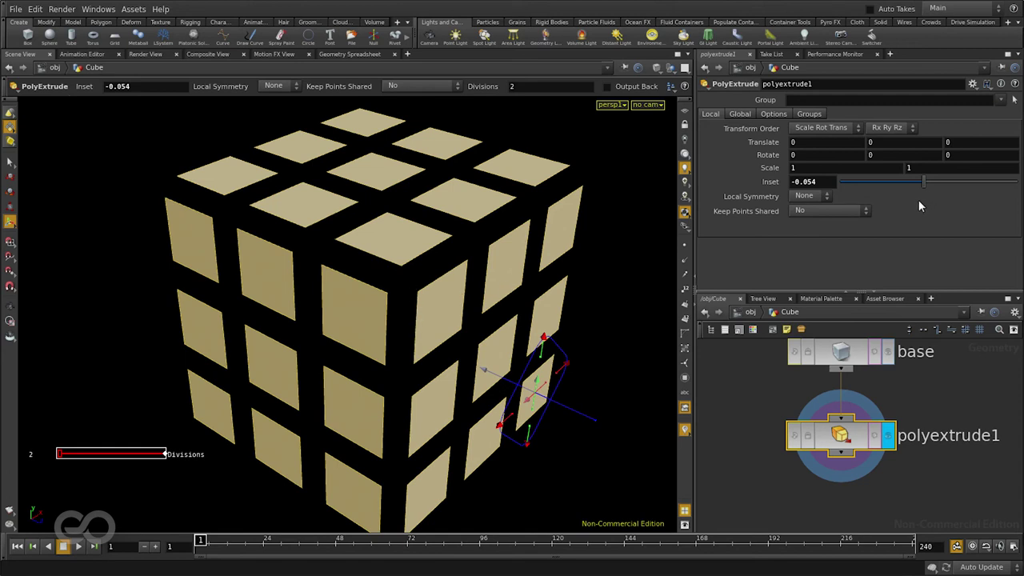
# Step: Enable Output Side and adjust Translate Z to -0.054 so the pieces get side walls
pyautogui.click(772, 114)
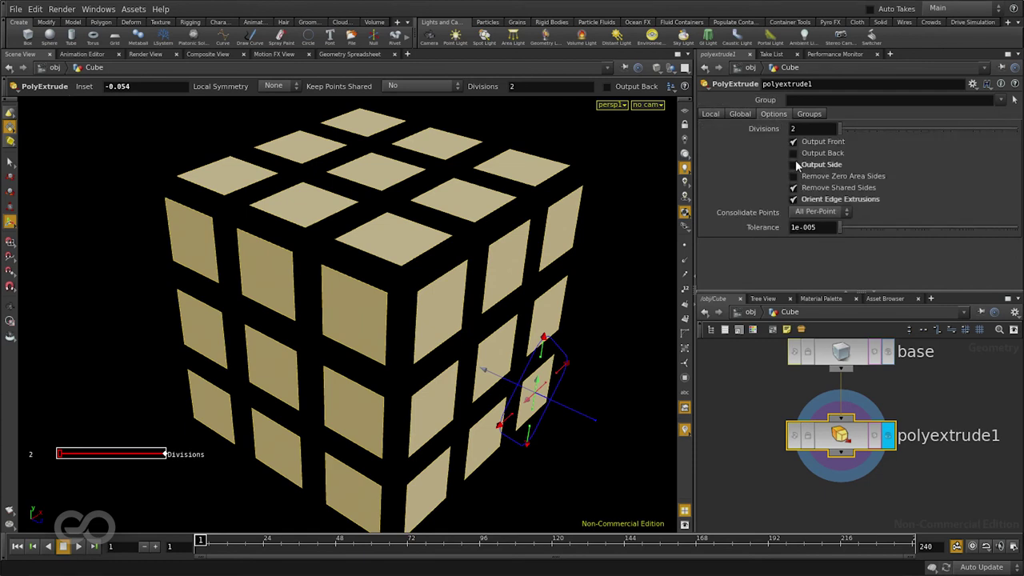
pyautogui.click(793, 164)
pyautogui.click(711, 114)
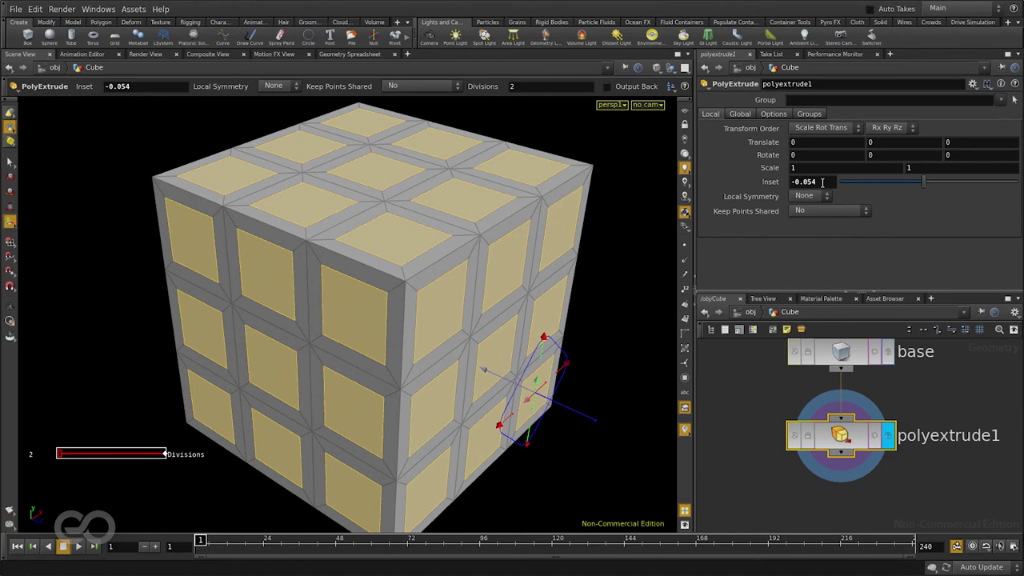
pyautogui.moveTo(965, 144); pyautogui.dragTo(720, 204, button='middle')
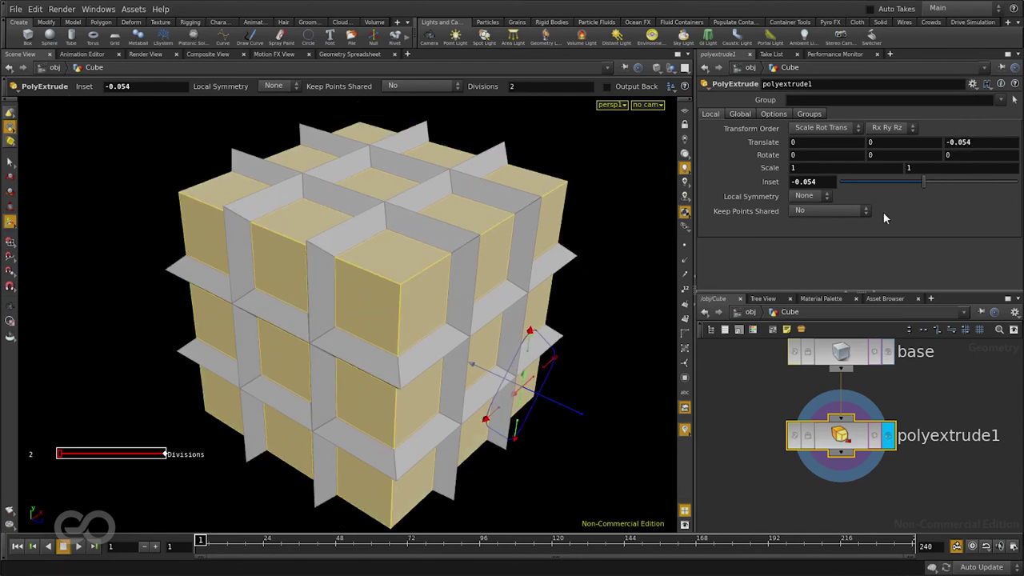
pyautogui.press('Escape')
pyautogui.moveTo(343, 318); pyautogui.dragTo(316, 299)
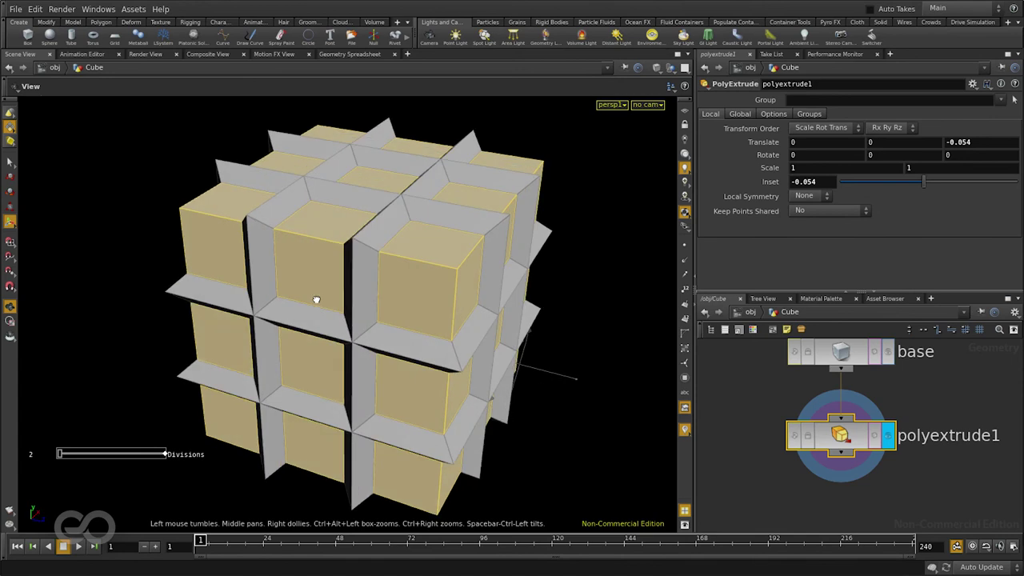
pyautogui.press('Return')
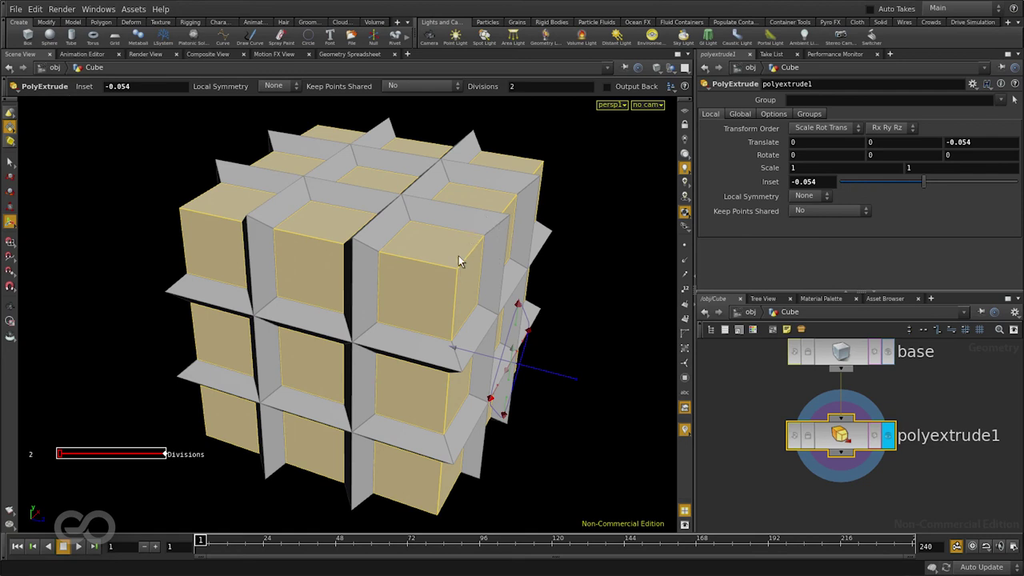
pyautogui.moveTo(958, 141); pyautogui.dragTo(963, 233, button='middle')
# Step: Link the extrusion's Translate Z to the Inset value as a relative reference
pyautogui.rightClick(808, 182)
pyautogui.click(796, 230)
pyautogui.rightClick(960, 142)
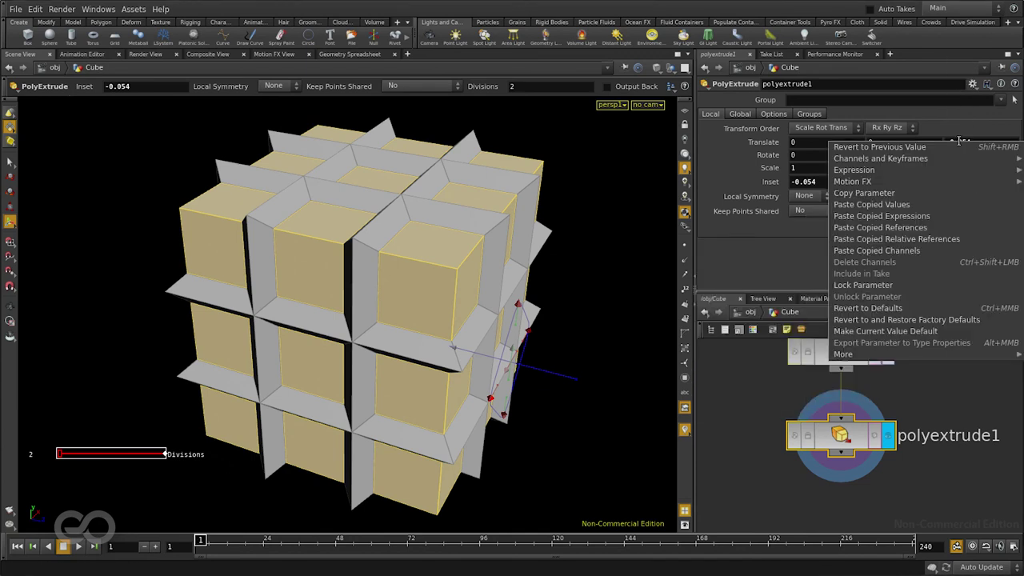
pyautogui.click(961, 238)
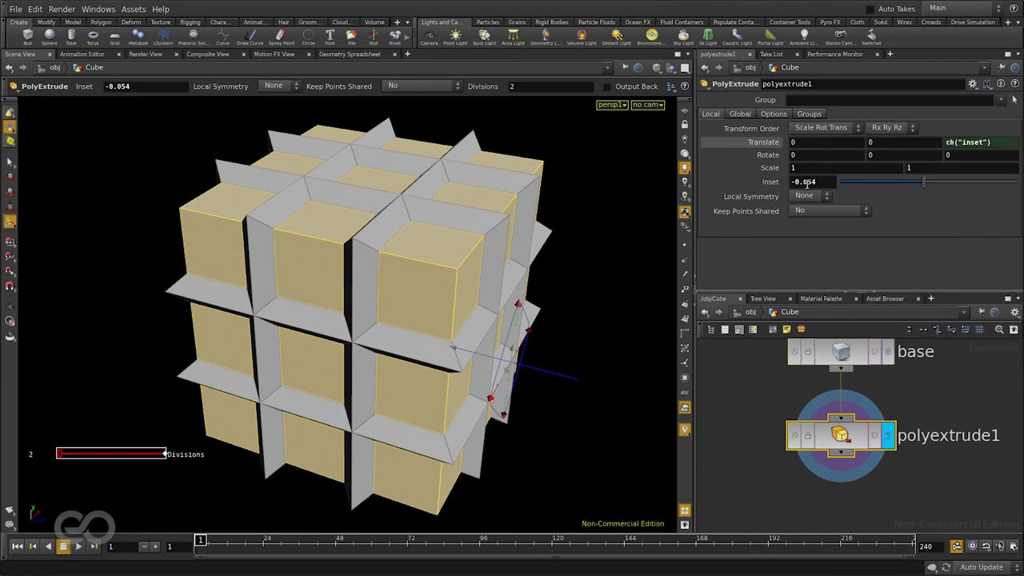
# Step: Fine-tune the inset down to -0.007 and view the whole cube
pyautogui.moveTo(806, 182); pyautogui.dragTo(868, 229, button='middle')
pyautogui.moveTo(200, 258); pyautogui.dragTo(492, 262, button='right')
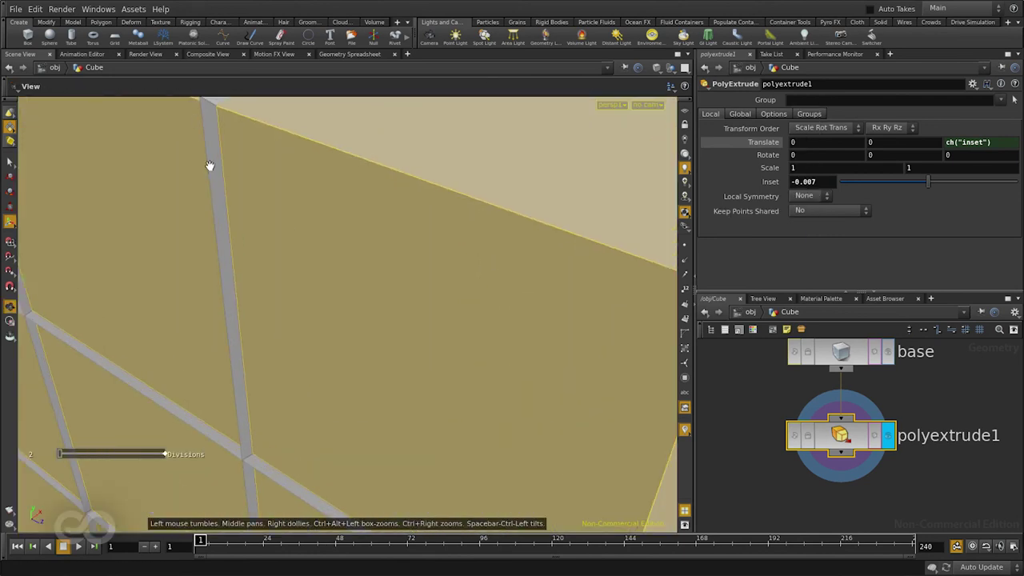
pyautogui.moveTo(376, 206); pyautogui.dragTo(216, 189, button='right')
pyautogui.press('Return')
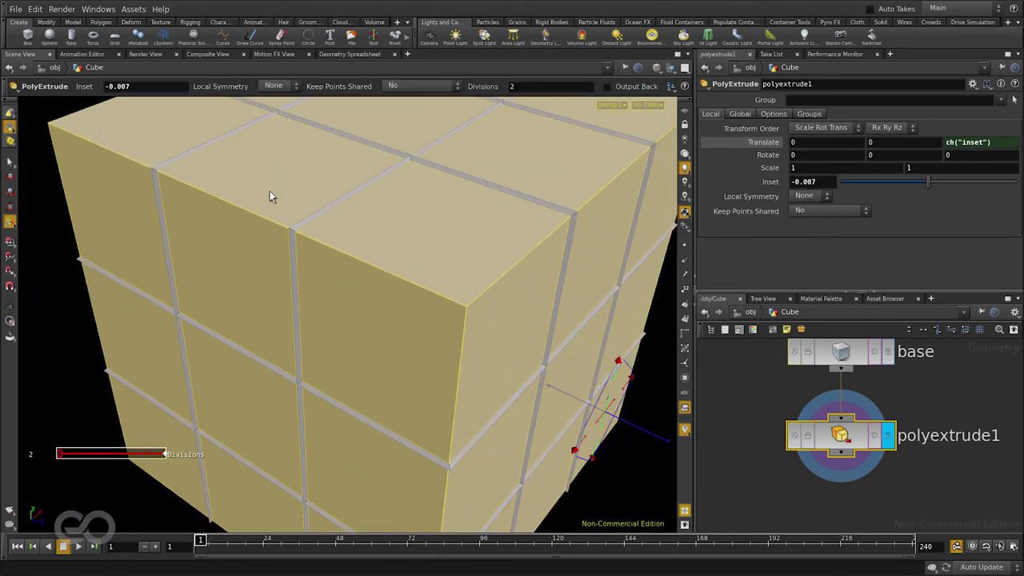
# Step: Turn off the extruded side walls and orbit to inspect the cube's top
pyautogui.click(774, 113)
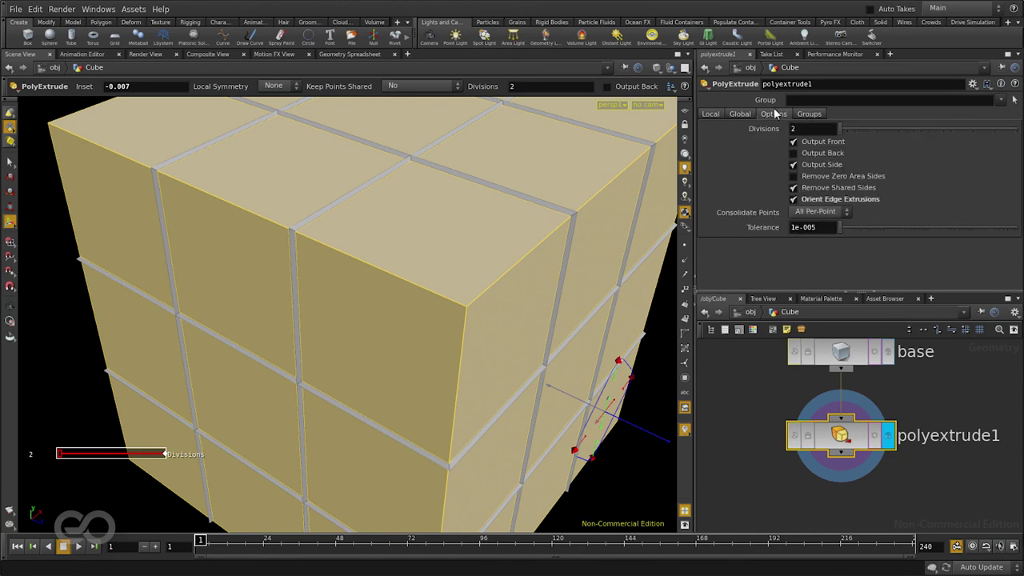
pyautogui.click(808, 168)
pyautogui.moveTo(336, 240)
pyautogui.mouseDown(button='right')
pyautogui.moveTo(228, 212)
pyautogui.moveTo(332, 221)
pyautogui.mouseUp(button='right')
pyautogui.moveTo(331, 221); pyautogui.dragTo(254, 238)
pyautogui.moveTo(253, 237); pyautogui.dragTo(480, 249, button='right')
pyautogui.moveTo(480, 250); pyautogui.dragTo(404, 258)
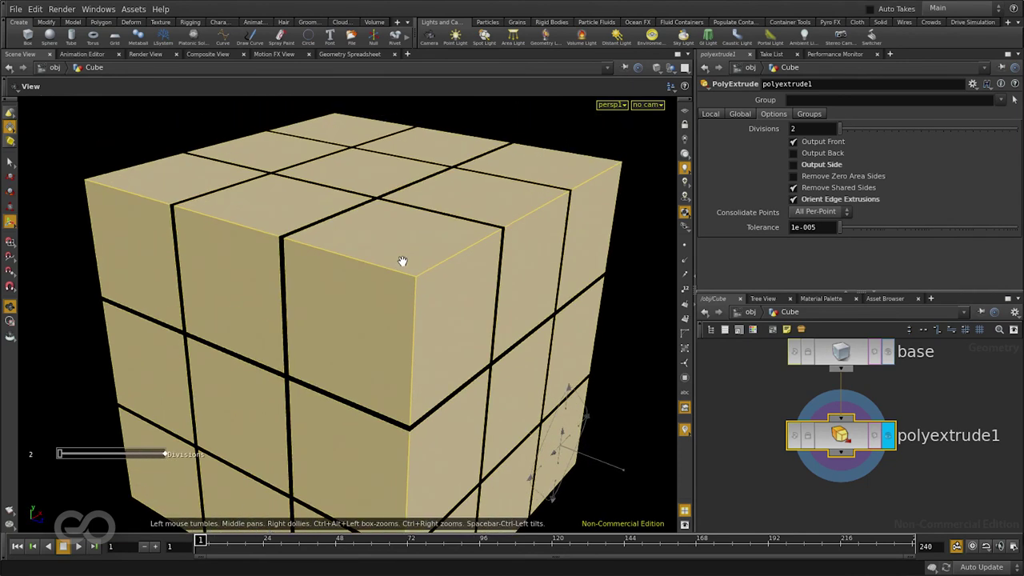
# Step: Set the Inset to -0.001 for hairline gaps between pieces
pyautogui.press('Return')
pyautogui.click(710, 113)
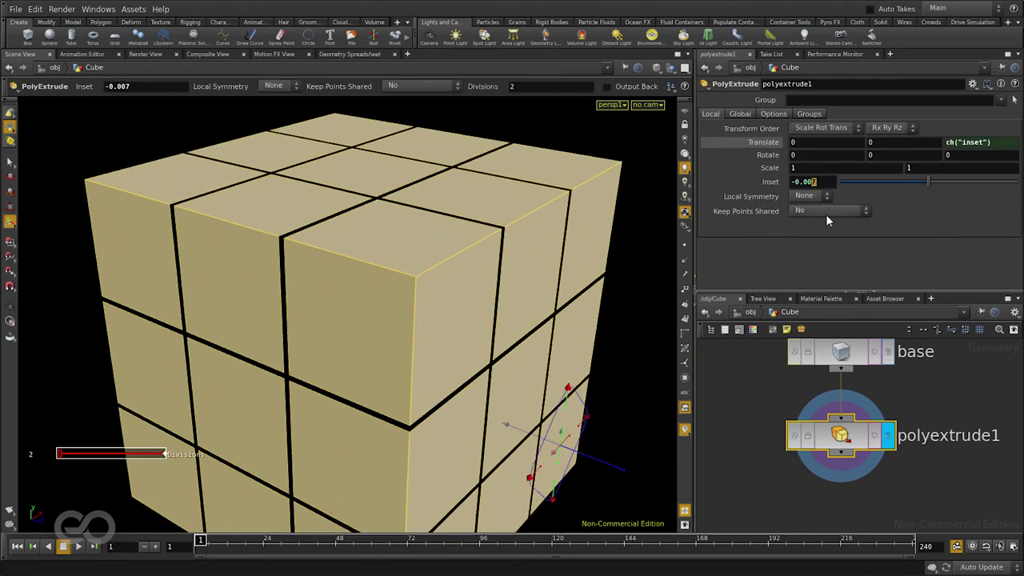
pyautogui.write('1')
pyautogui.press('Return')
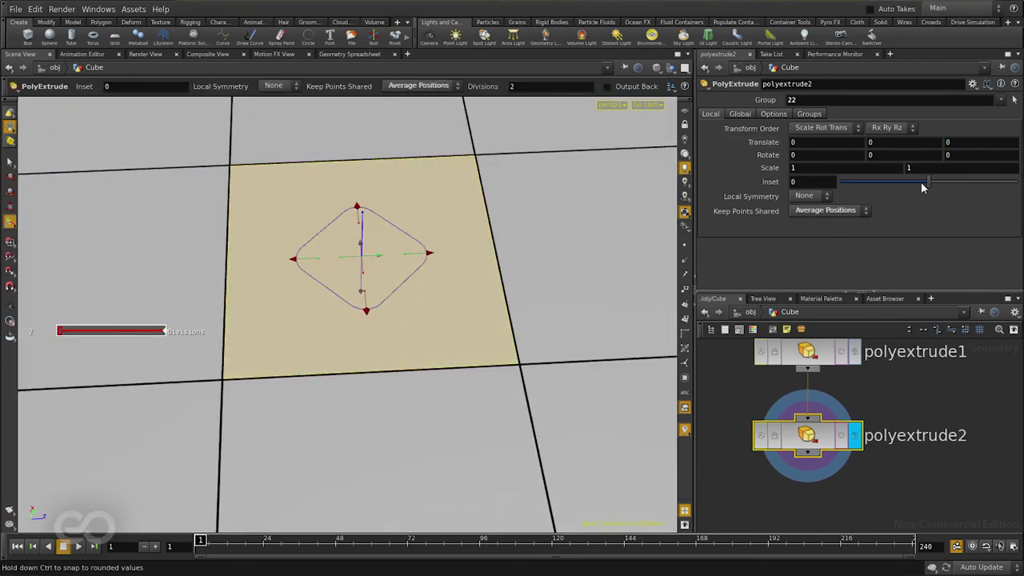
# Step: Add a PolyBevel node after polyextrude2 with a Low Density Round bevel type
pyautogui.press('Tab')
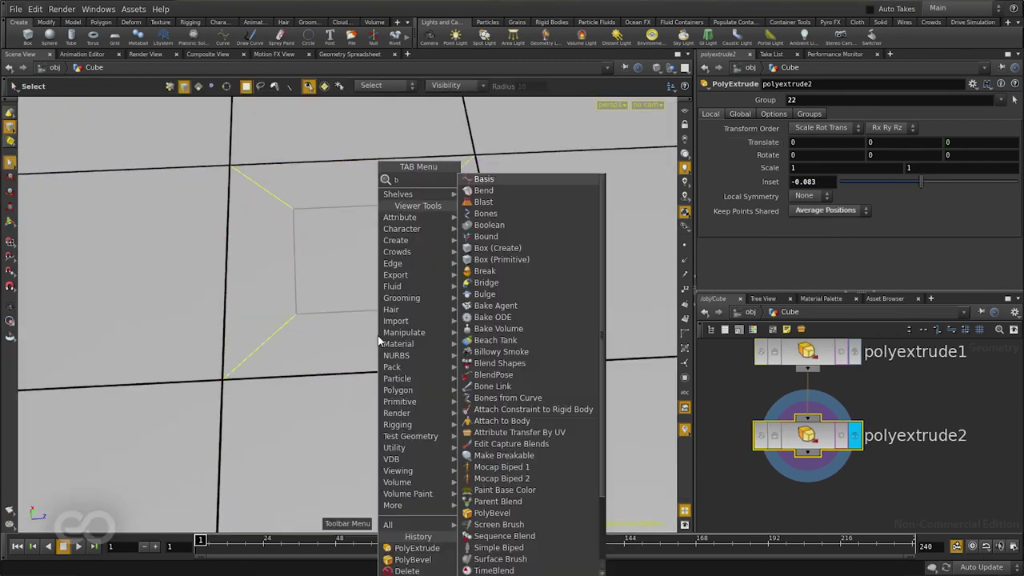
pyautogui.click(812, 114)
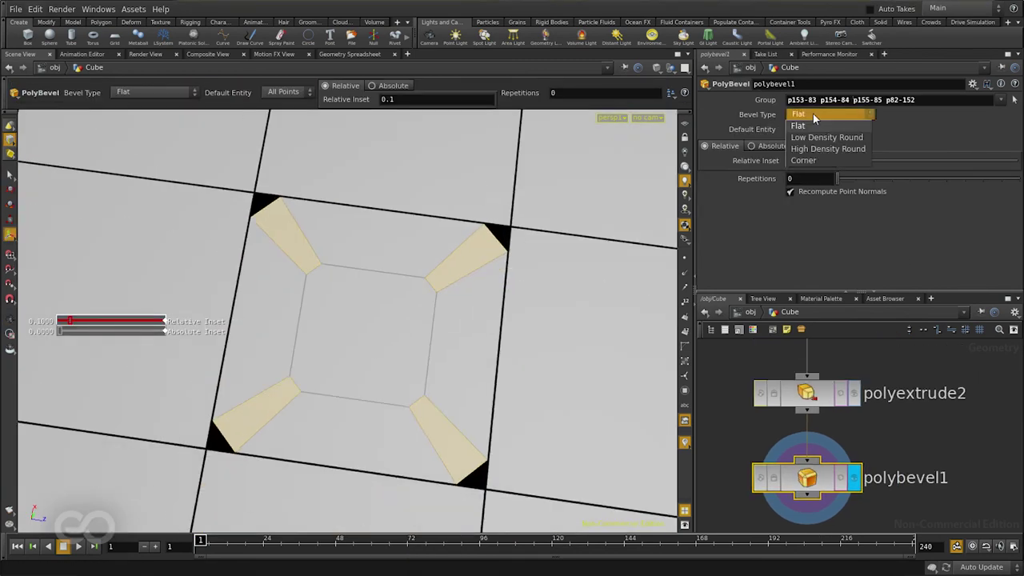
pyautogui.click(826, 137)
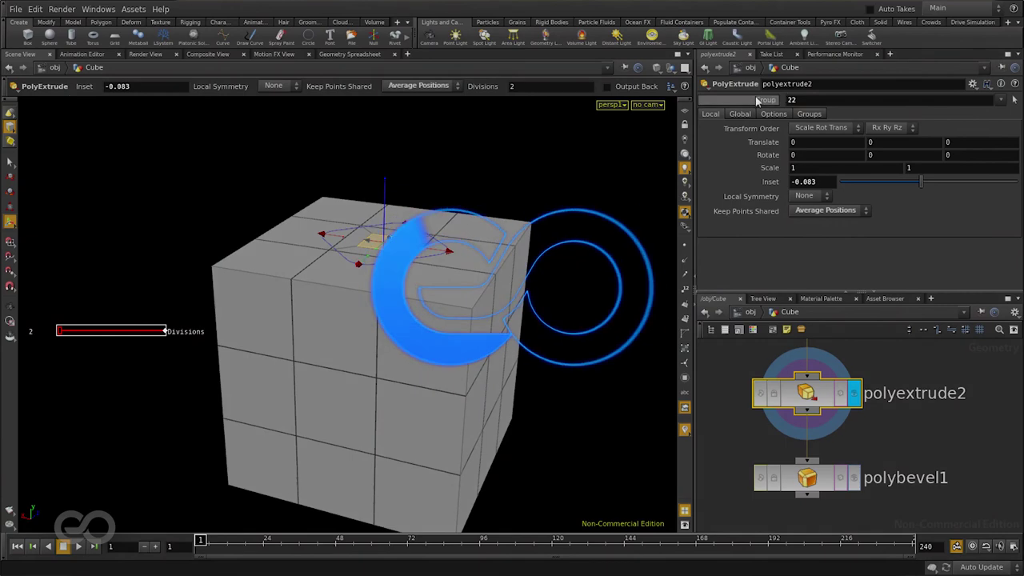